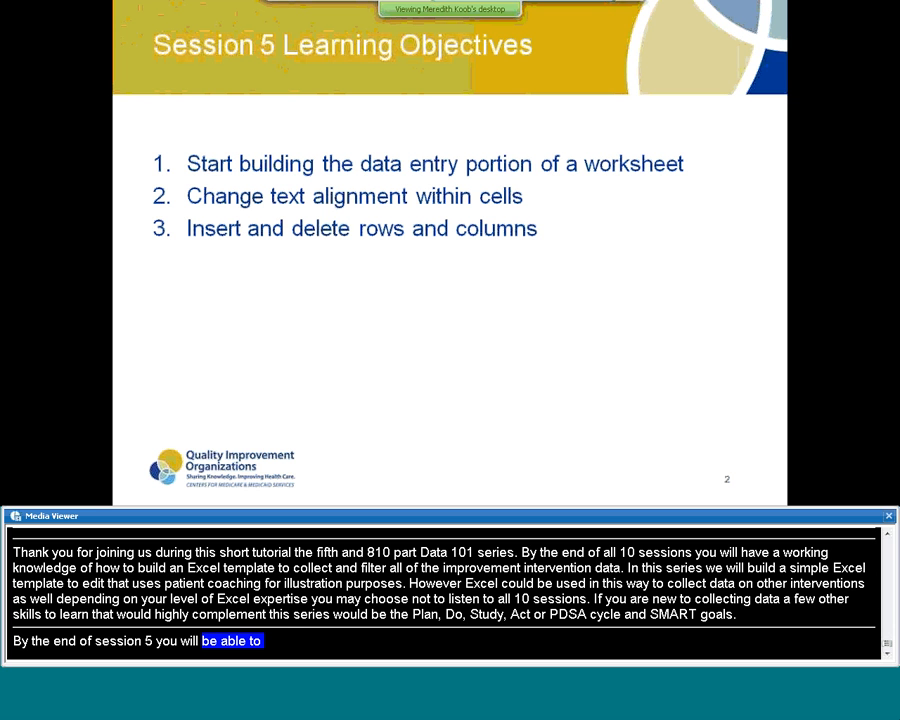
- Switch from the slide show to the Patient Coaching 2014 workbook in Excel
key(alt+Tab)
key(alt+Tab)
key(alt+Tab)
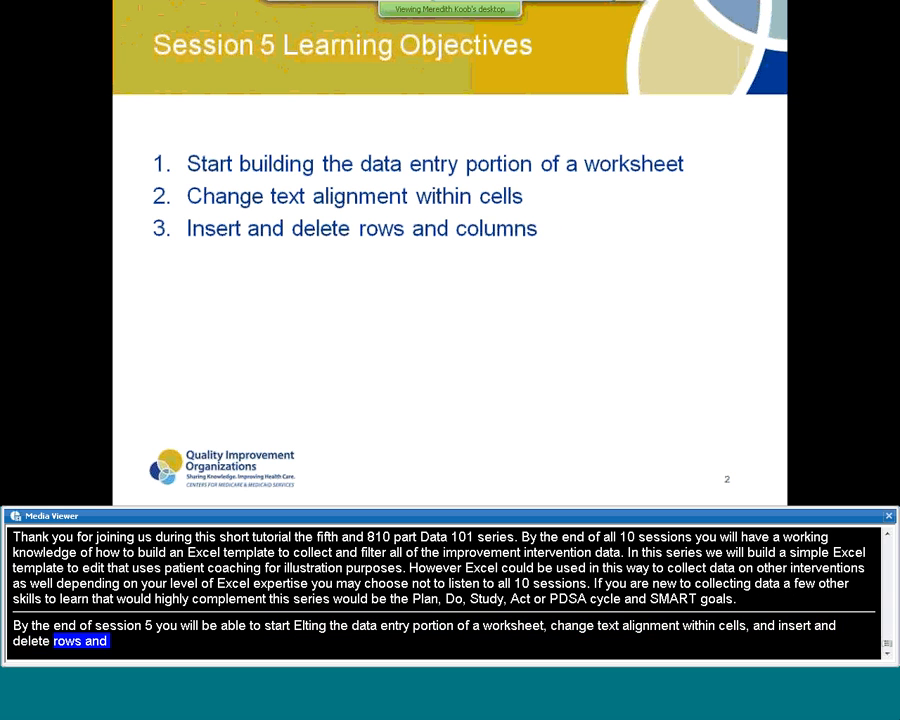
key(alt+Tab)
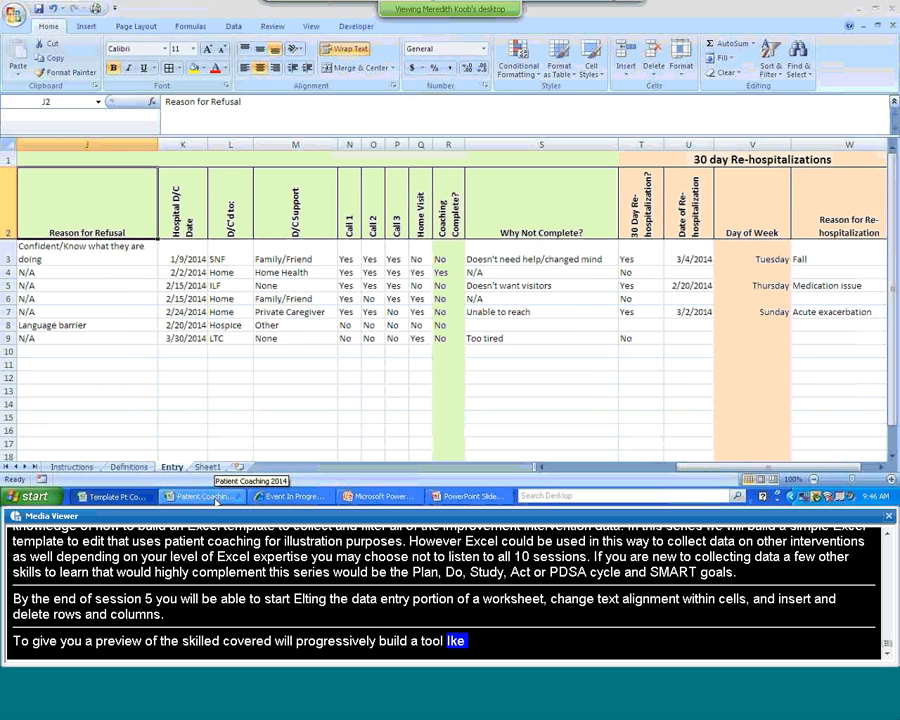
click(211, 498)
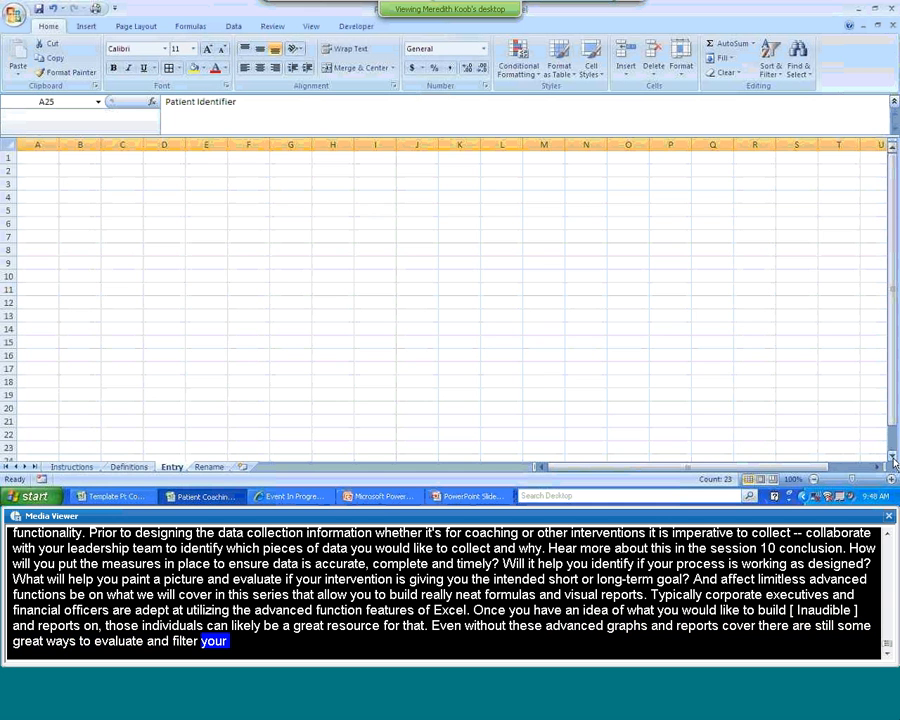
- Move the data field names from row 25 to row 1 of the Entry sheet and make them bold
click(895, 462)
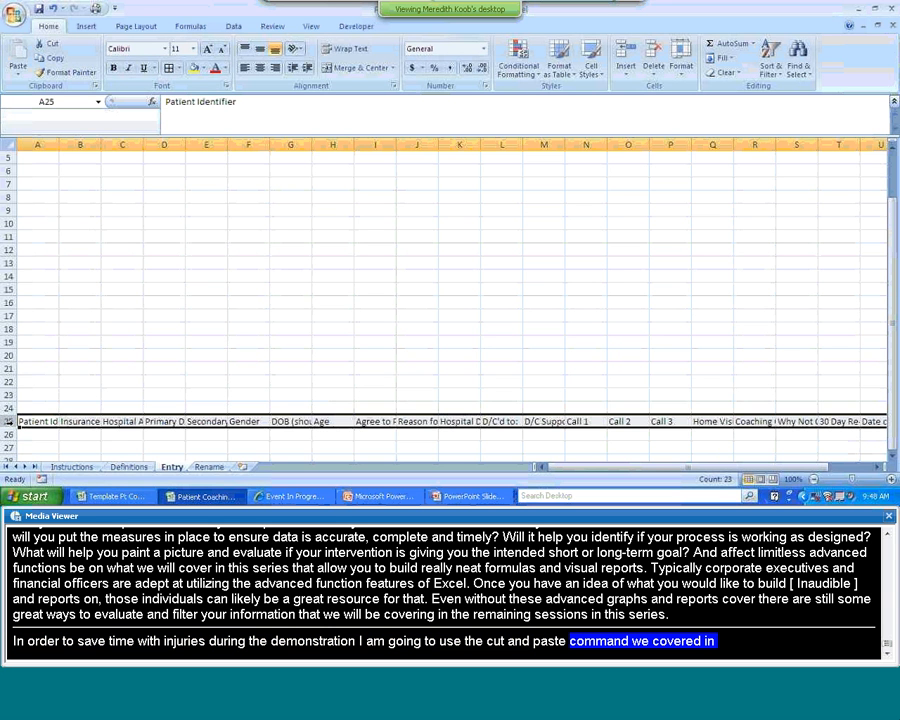
right_click(15, 425)
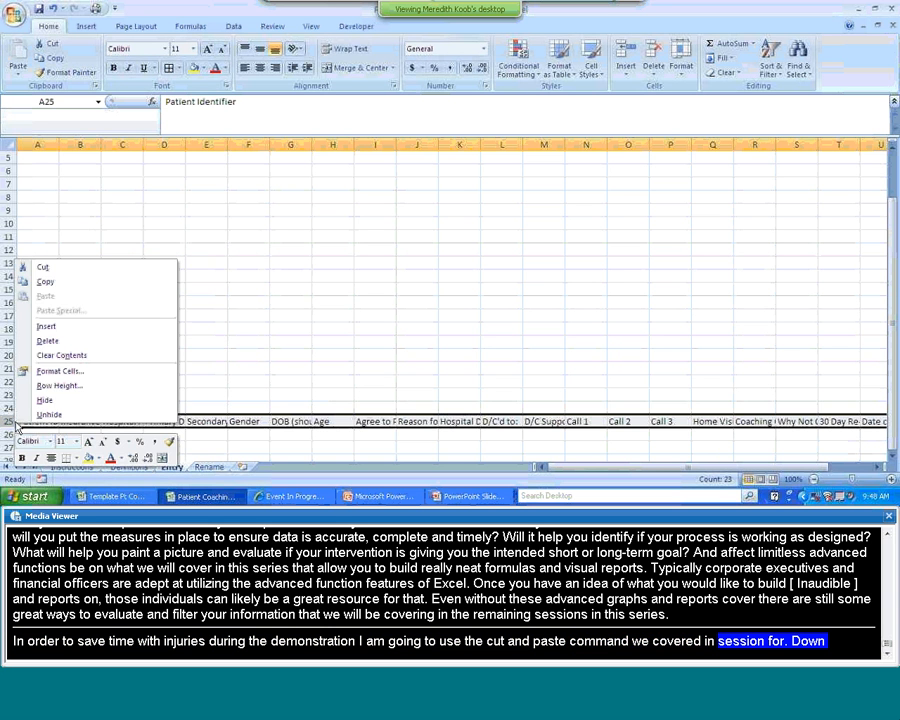
click(50, 267)
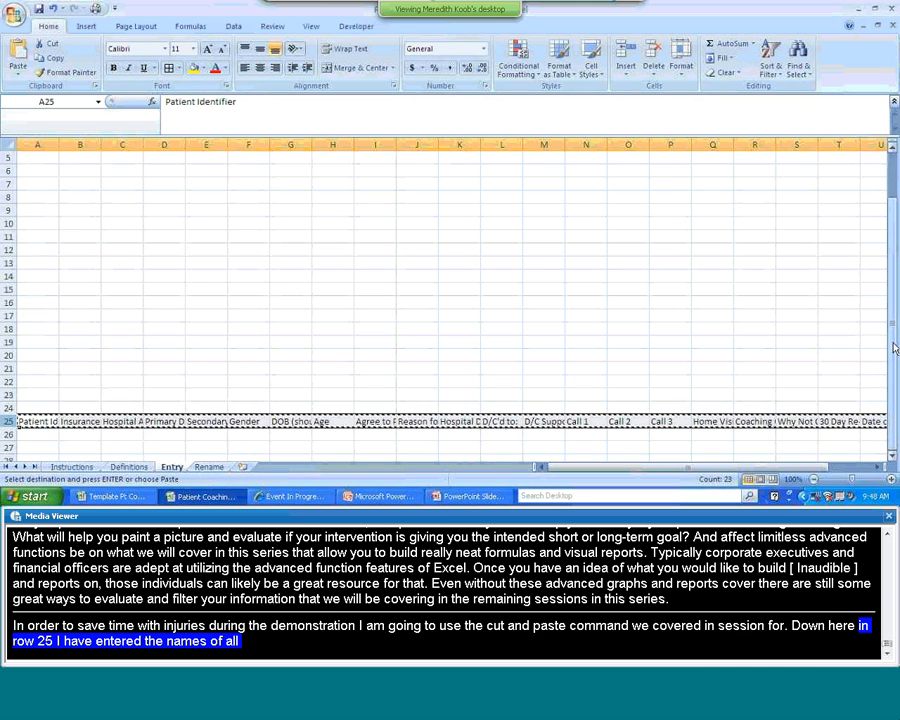
drag(889, 296, 887, 280)
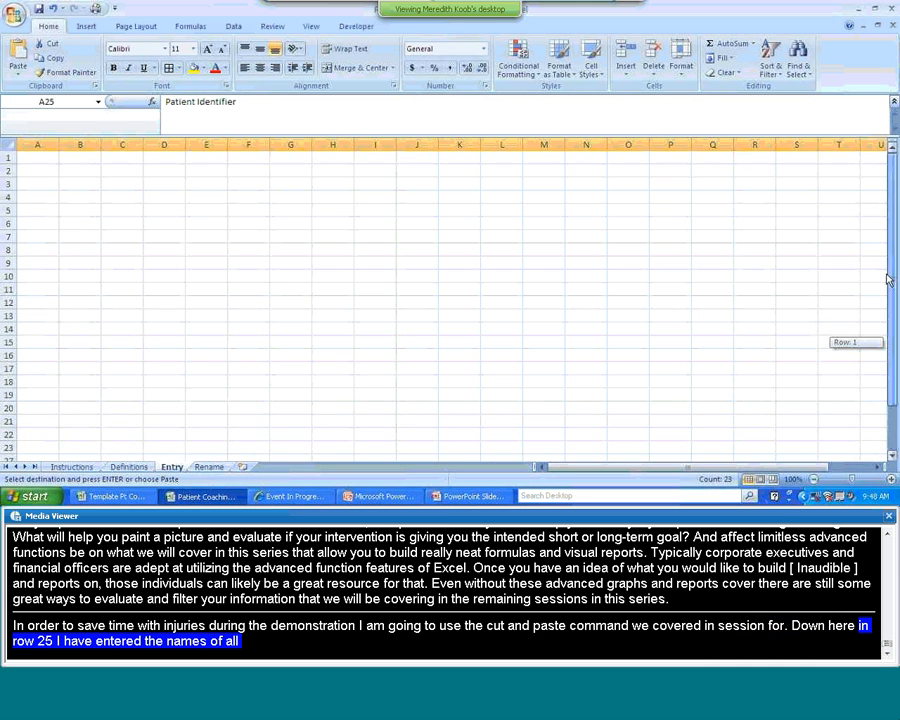
click(10, 158)
right_click(12, 158)
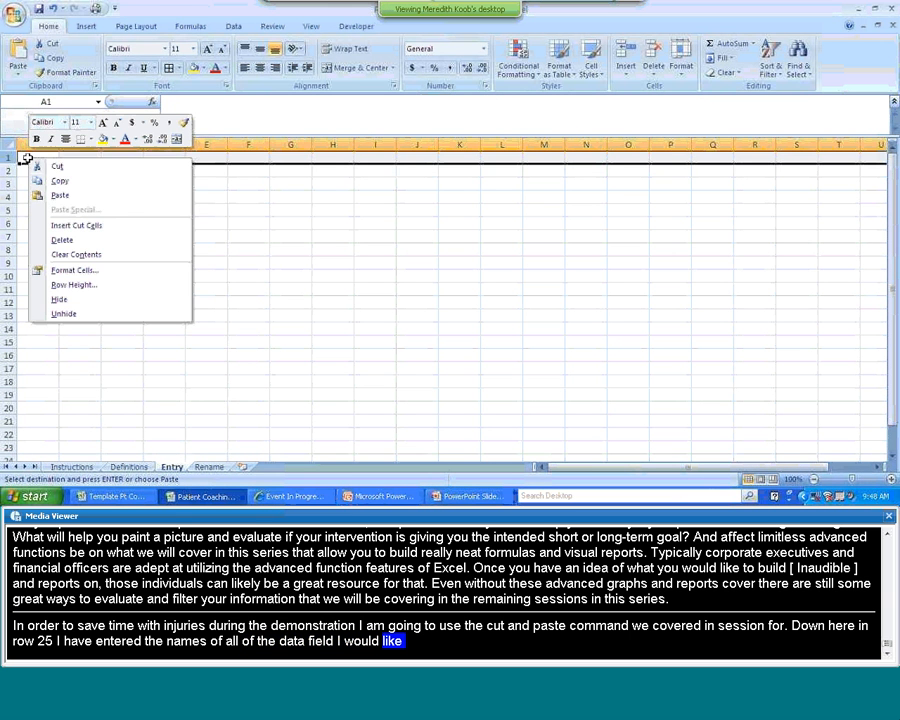
click(60, 195)
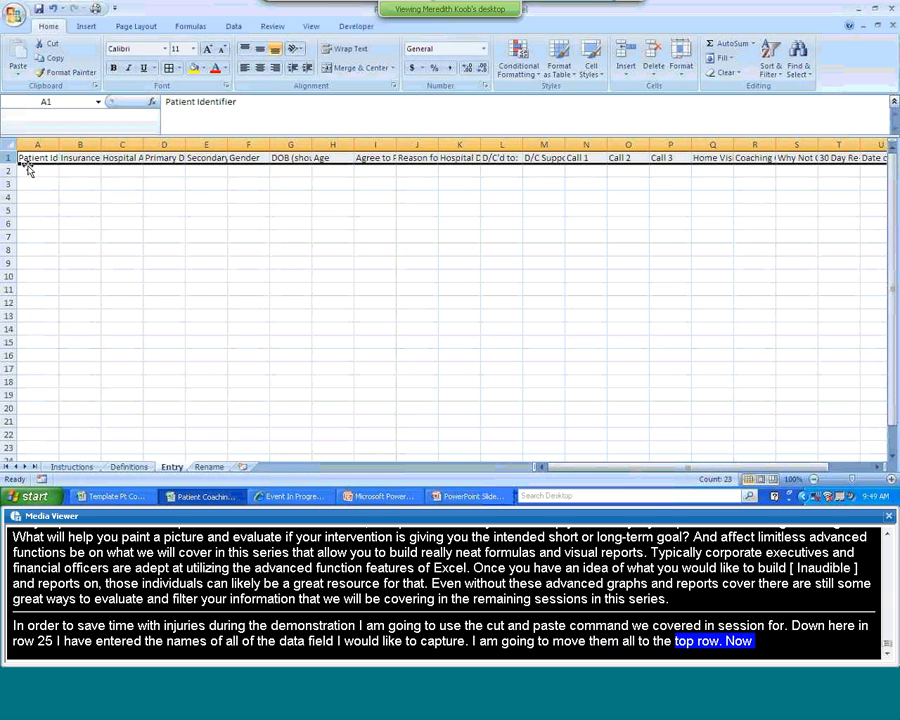
click(114, 68)
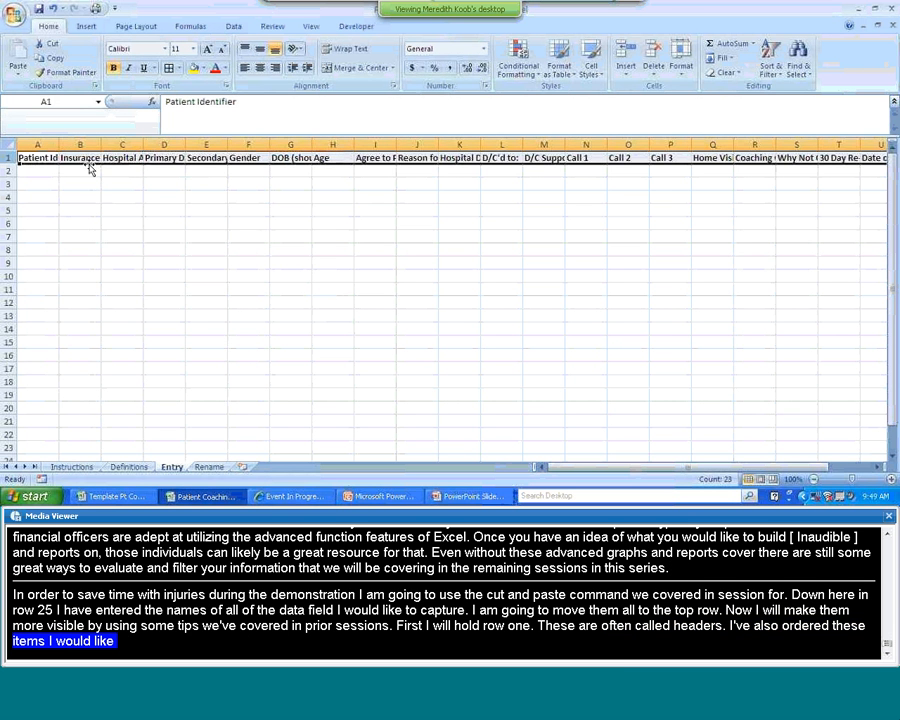
- Shade the demographic headers from Patient Identifier through Age (A1:H1) light blue
drag(42, 157, 330, 158)
click(203, 68)
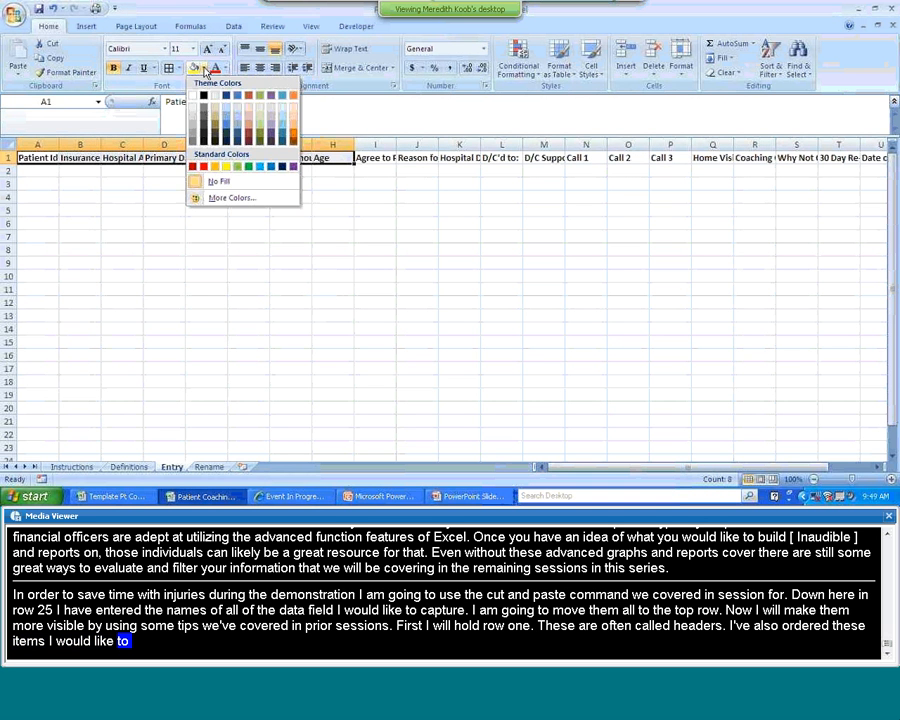
click(238, 114)
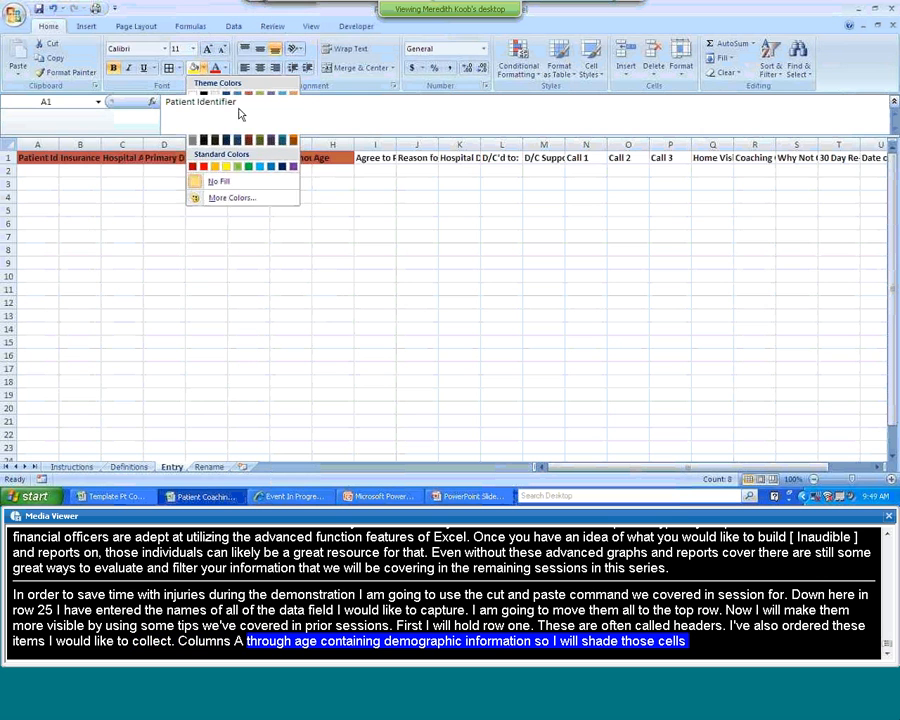
- Shade the coaching headers from Agree to Program? through Why Not Complete? (I1:S1) light green
drag(366, 160, 797, 158)
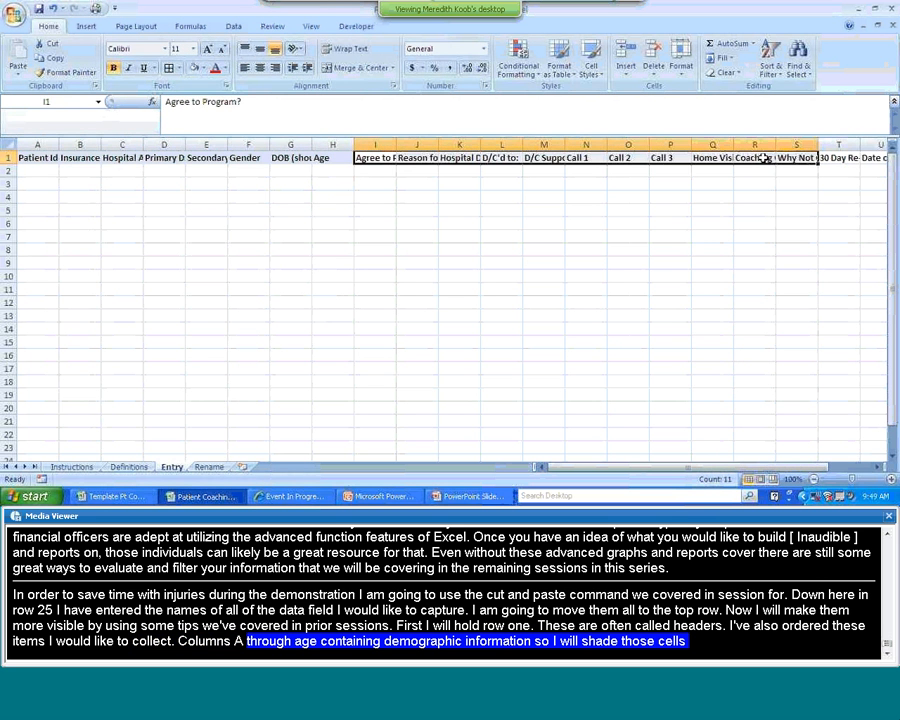
click(203, 70)
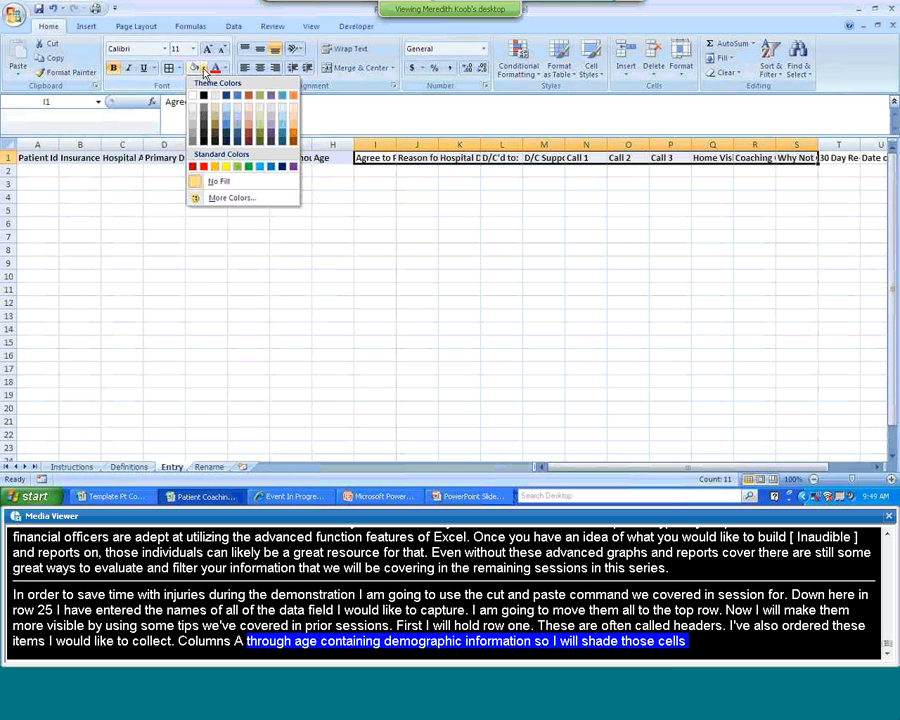
click(256, 114)
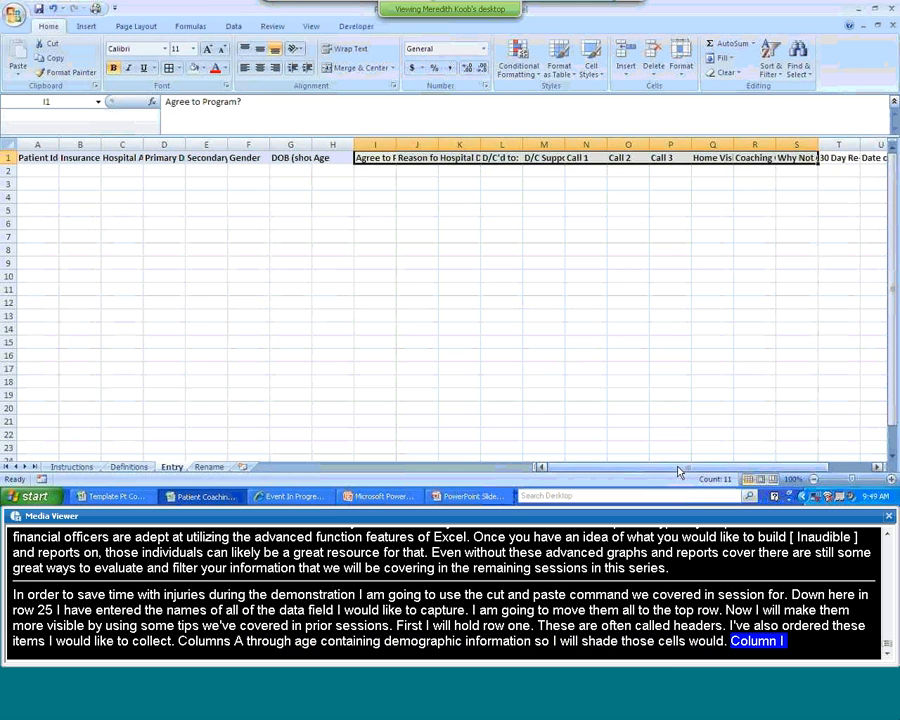
- Shade the 30-day re-hospitalization headers in T1:W1 light orange
drag(708, 467, 730, 470)
drag(705, 158, 836, 150)
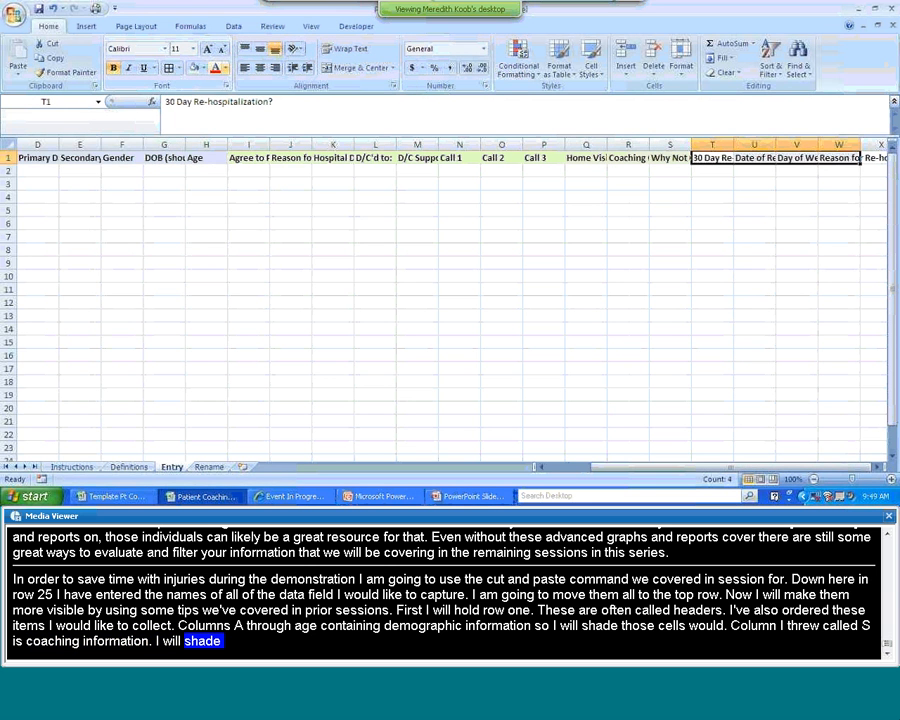
click(204, 69)
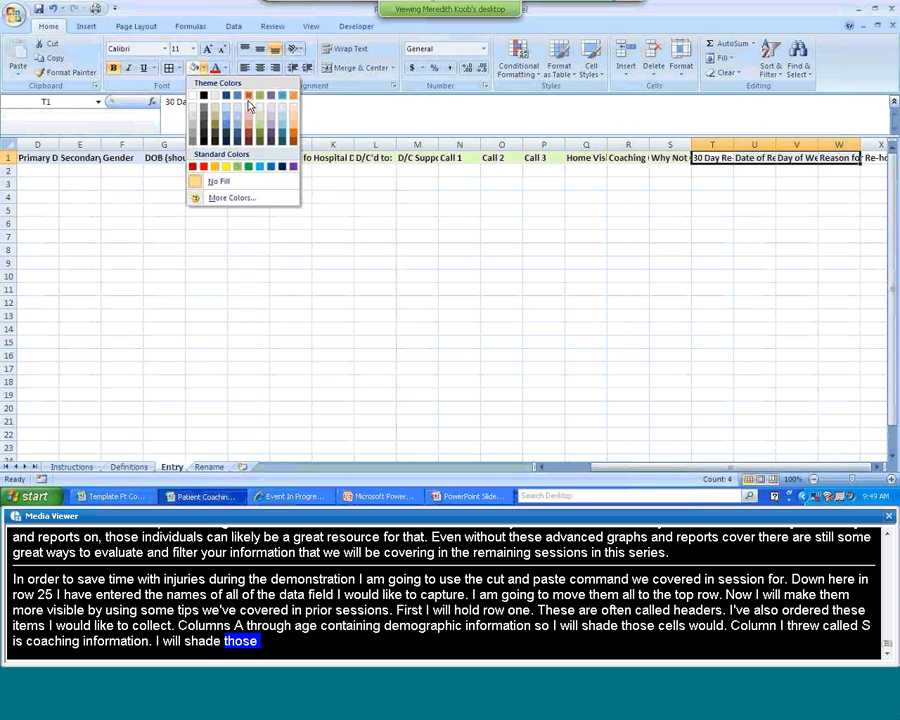
click(295, 113)
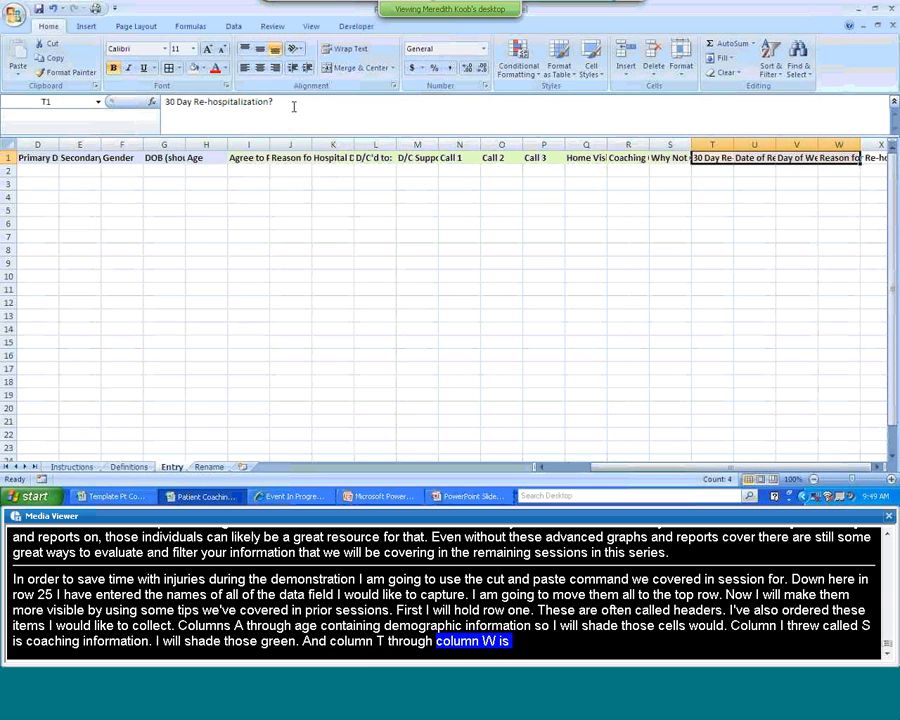
click(502, 183)
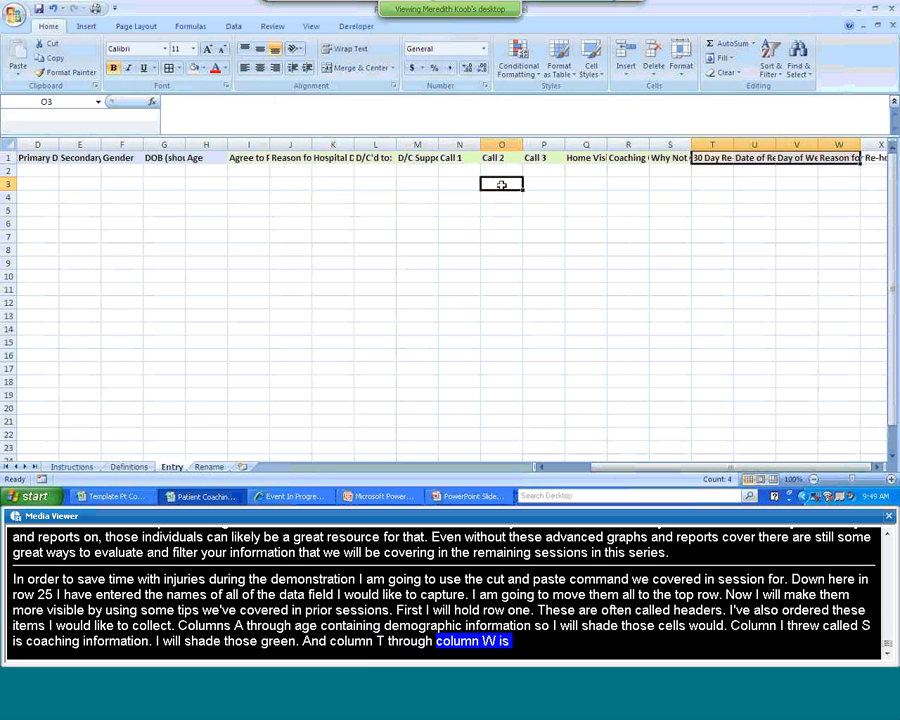
- Wrap the header text across row 1 and AutoFit the column widths
drag(645, 470, 560, 467)
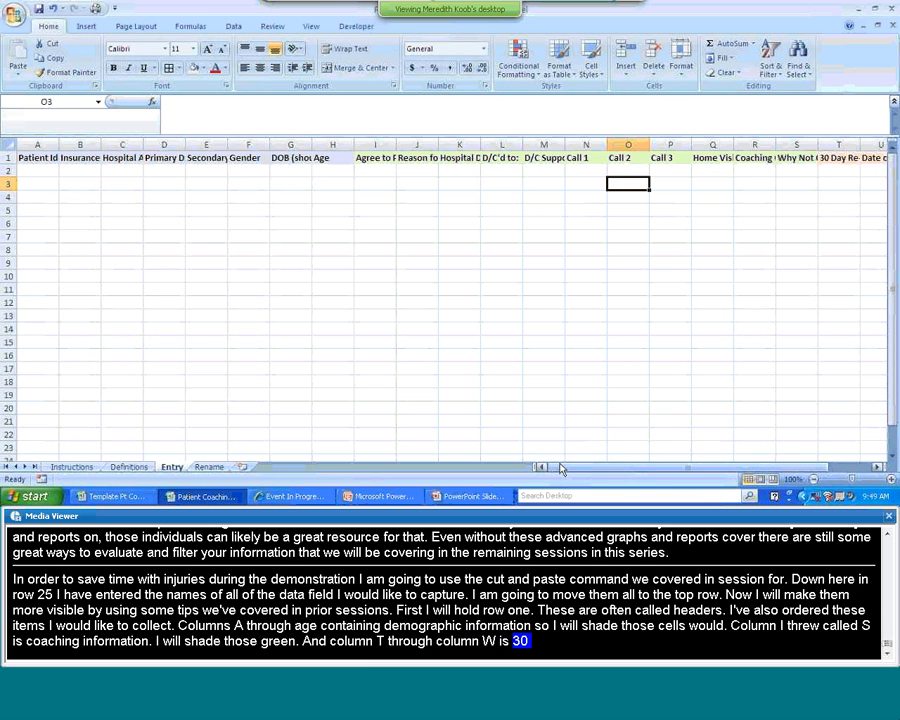
click(8, 157)
click(346, 48)
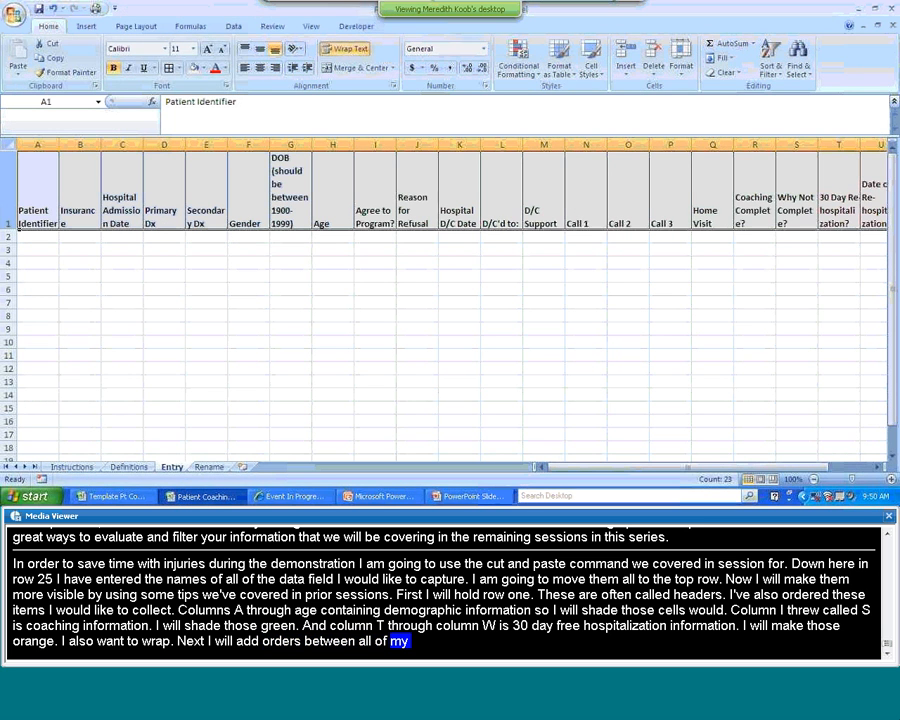
click(681, 60)
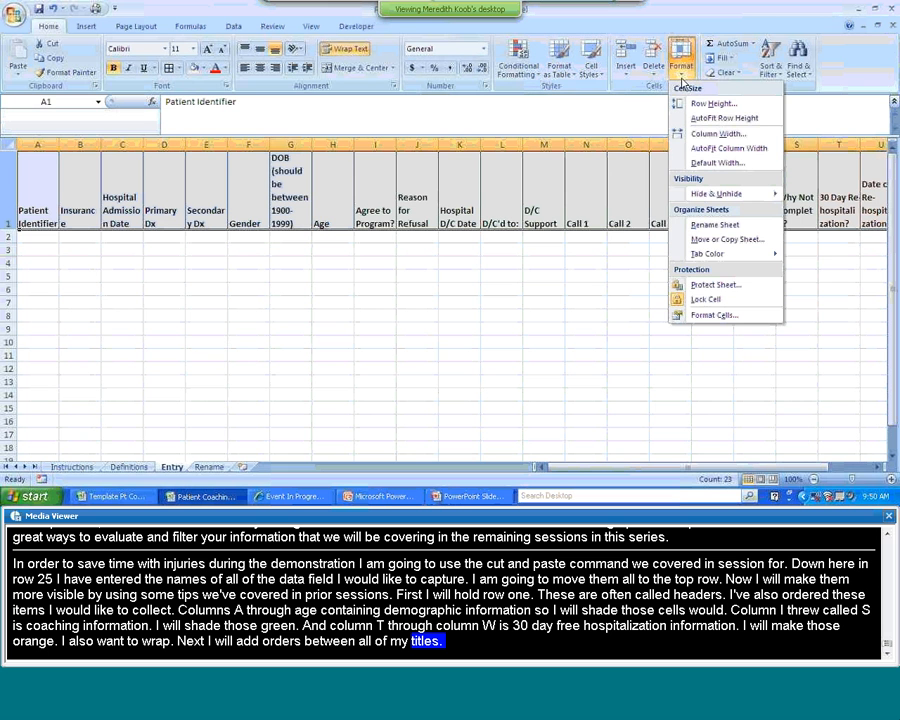
click(702, 148)
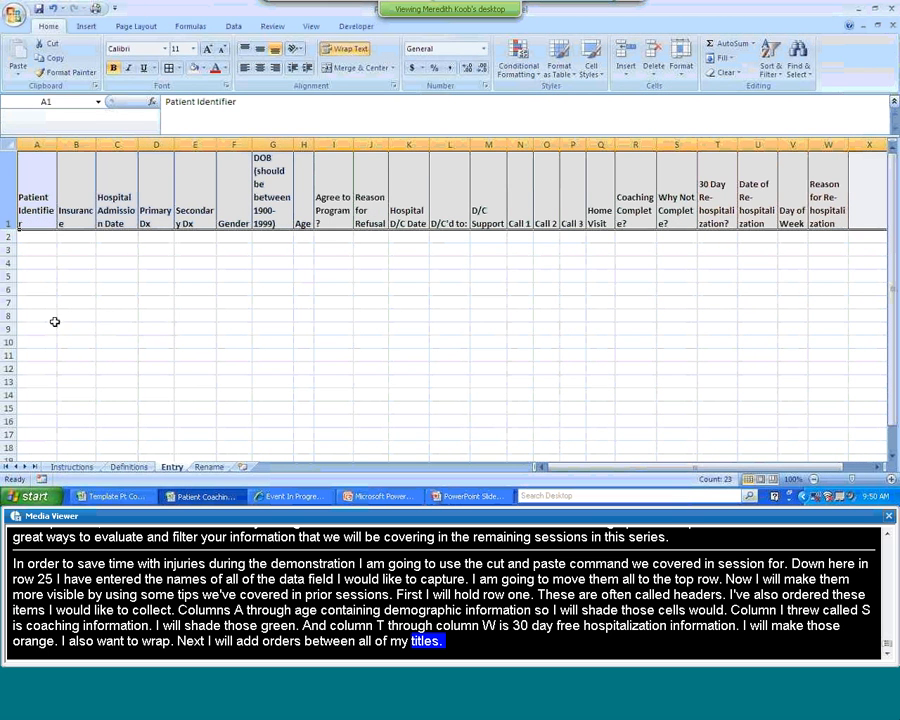
- Widen columns A, B and C so the Patient Identifier, Insurance and Hospital Admission Date headers break only between words
drag(58, 144, 64, 144)
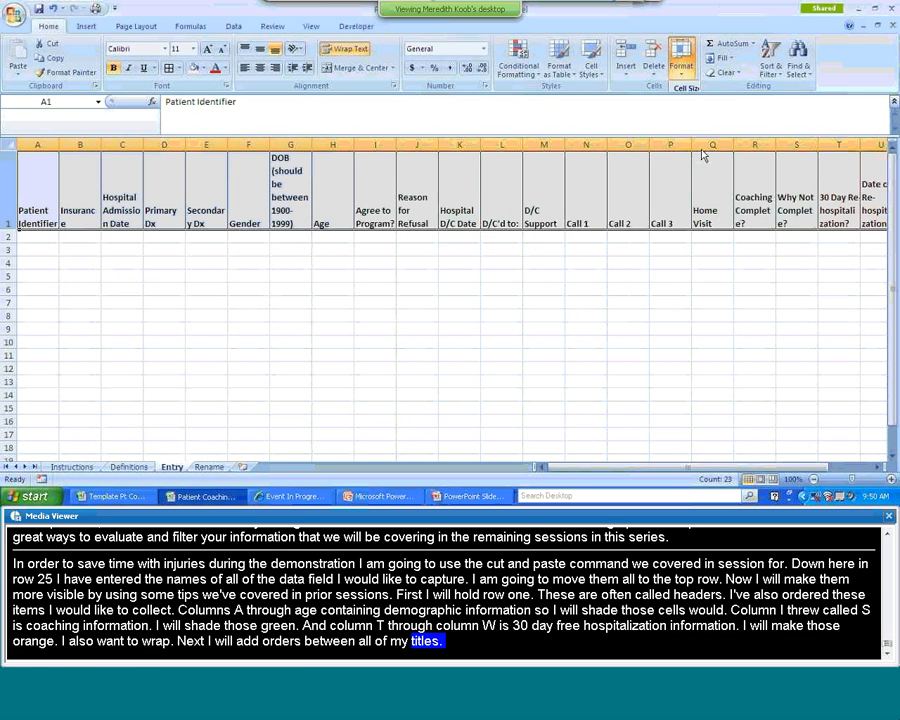
double_click(70, 144)
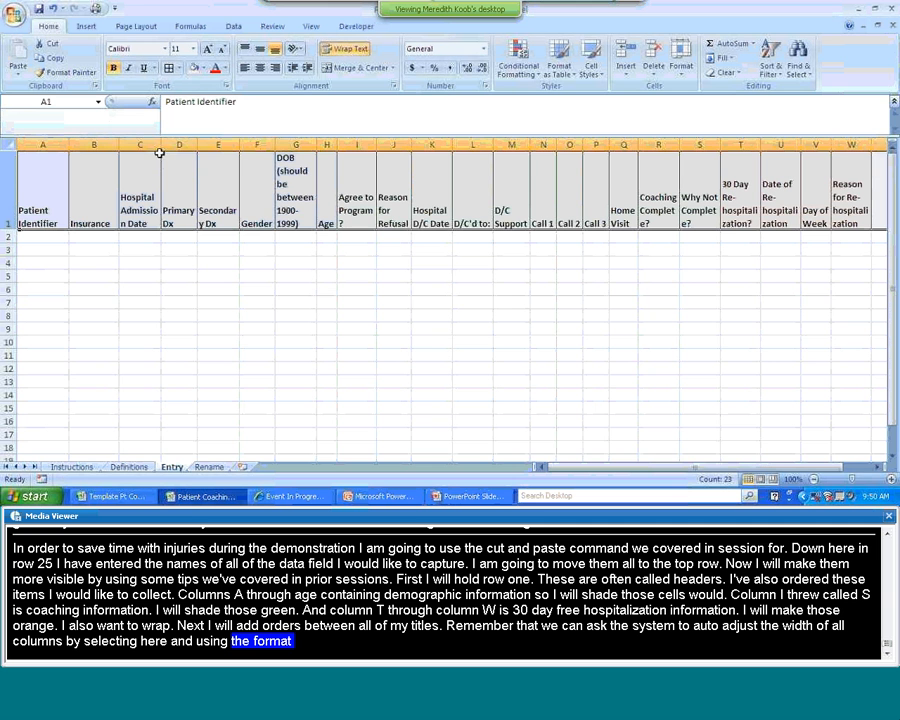
drag(160, 145, 168, 145)
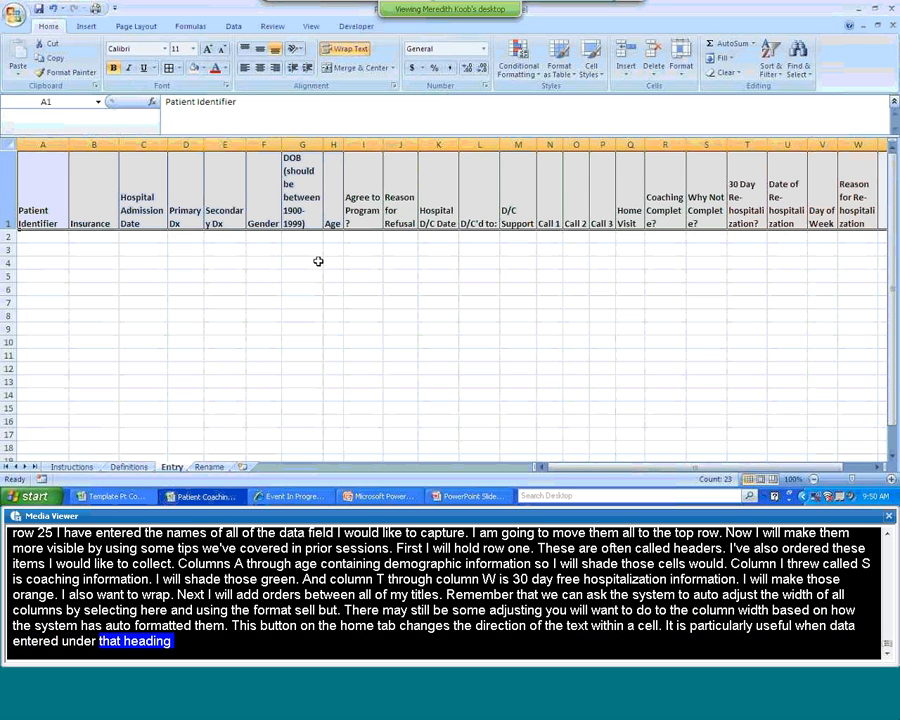
- Rotate the text of the Agree to Program? header in I1 upward
click(369, 168)
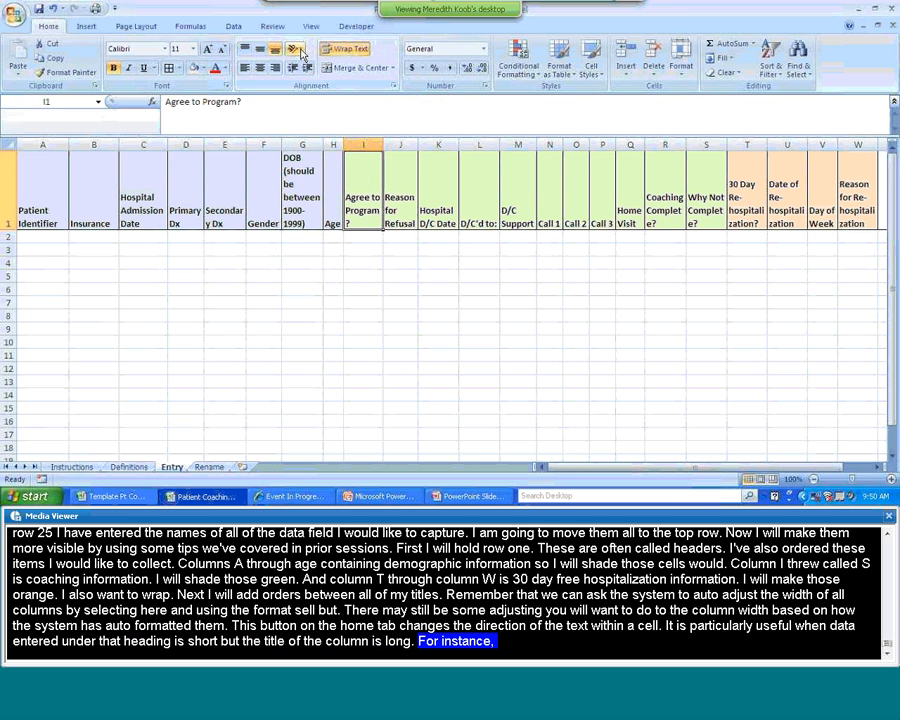
click(300, 52)
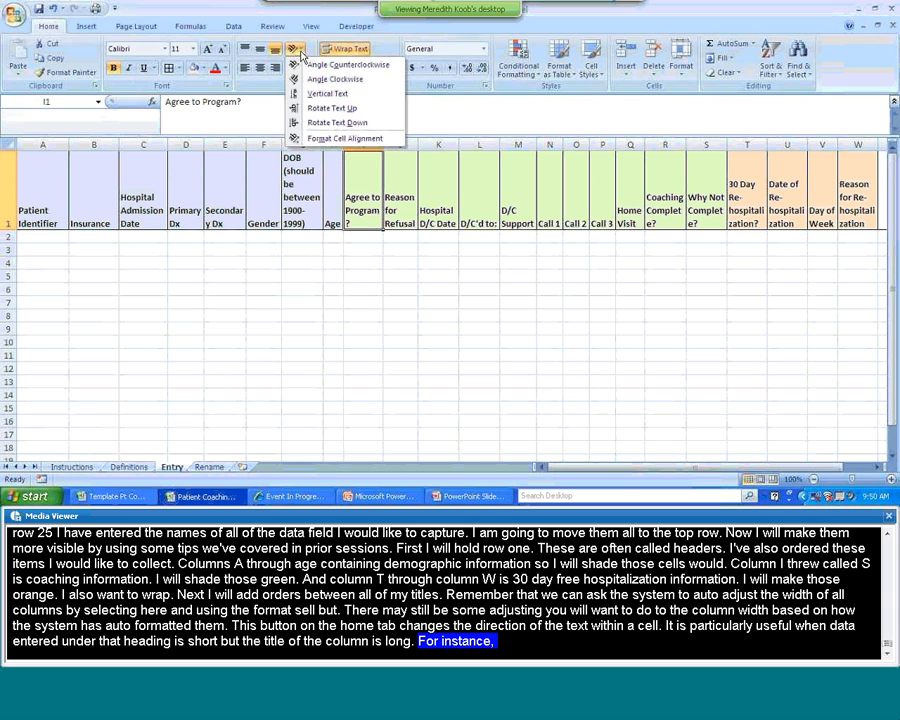
click(330, 107)
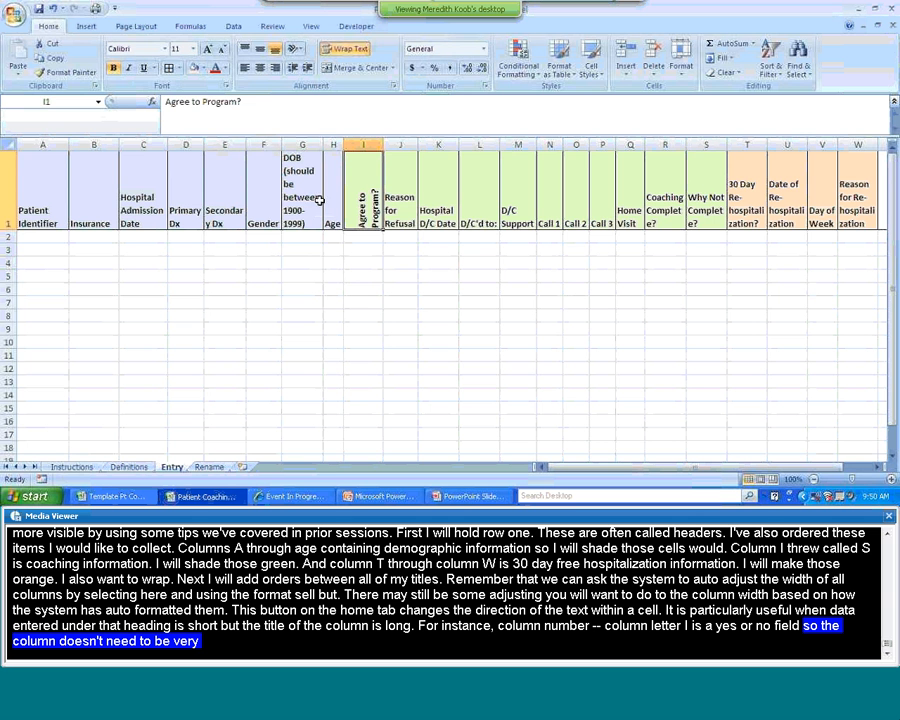
- Insert a blank row above the column headers in row 1
click(6, 189)
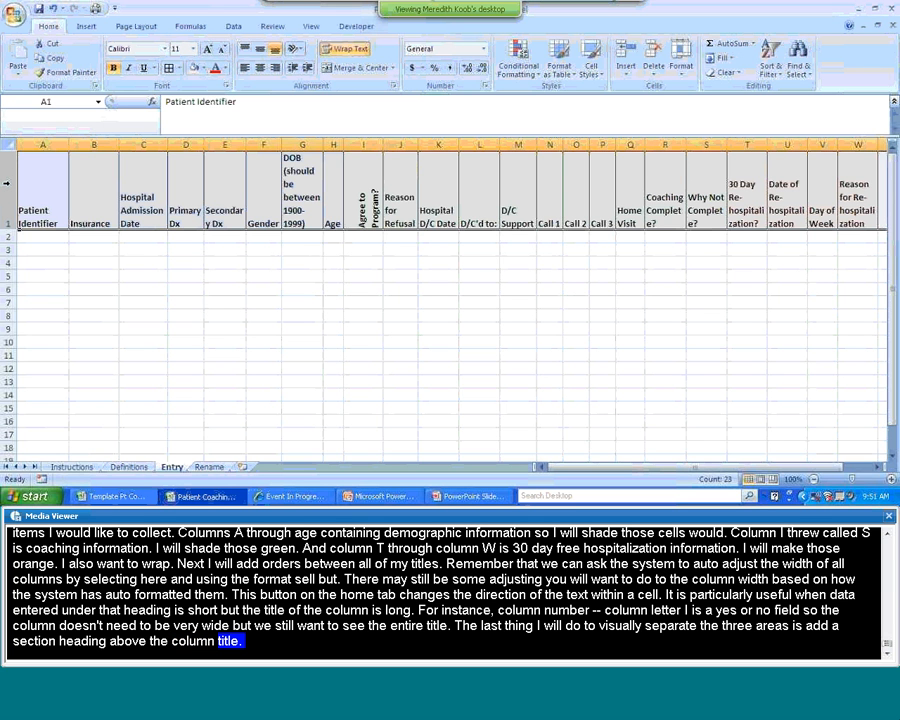
right_click(7, 183)
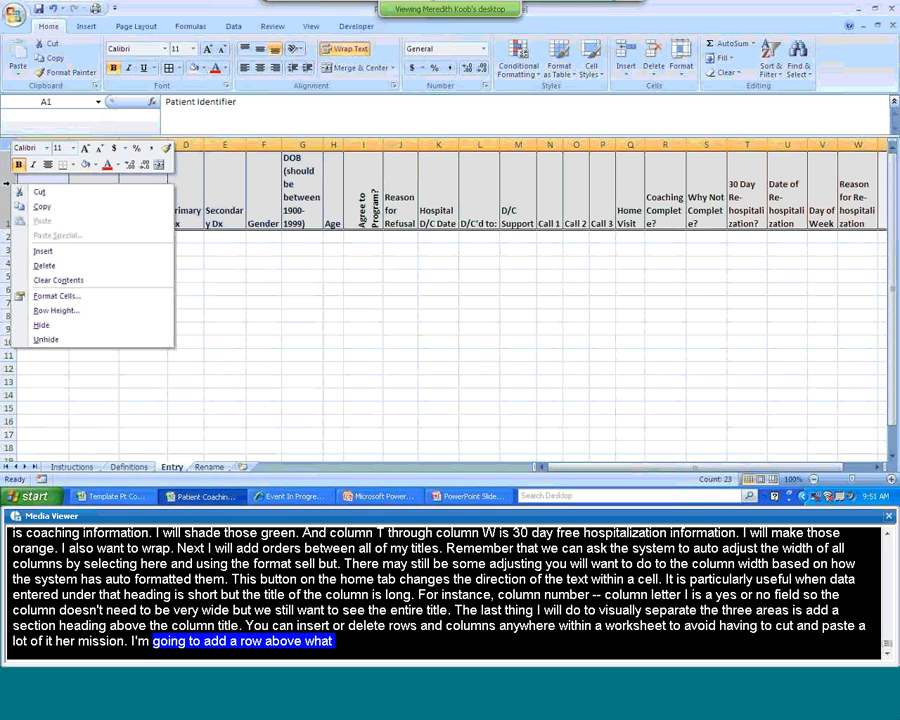
click(42, 252)
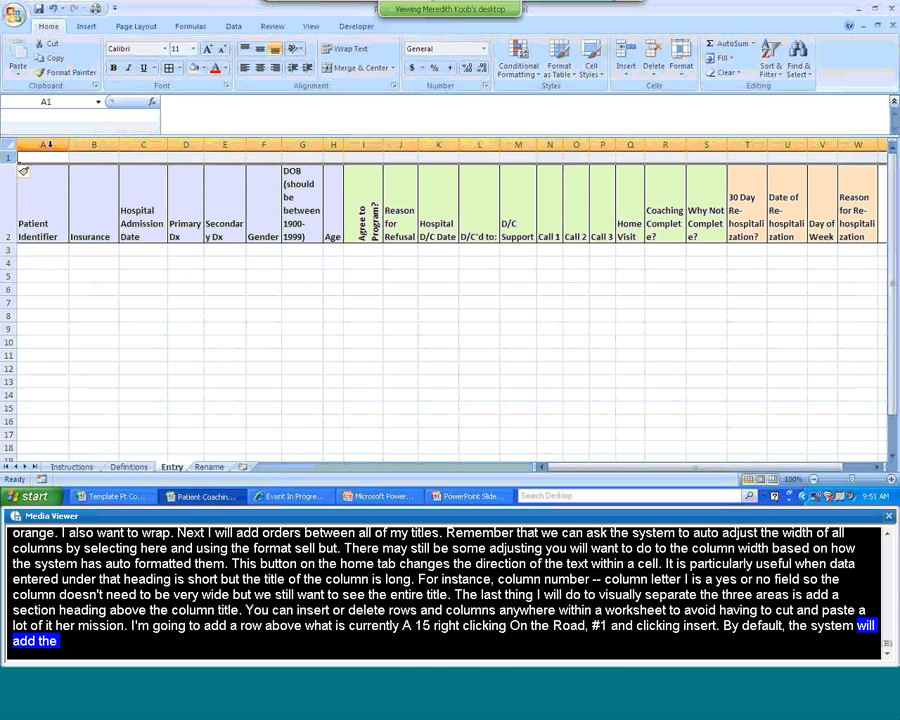
- Insert a blank column before the Patient Identifier column
click(48, 145)
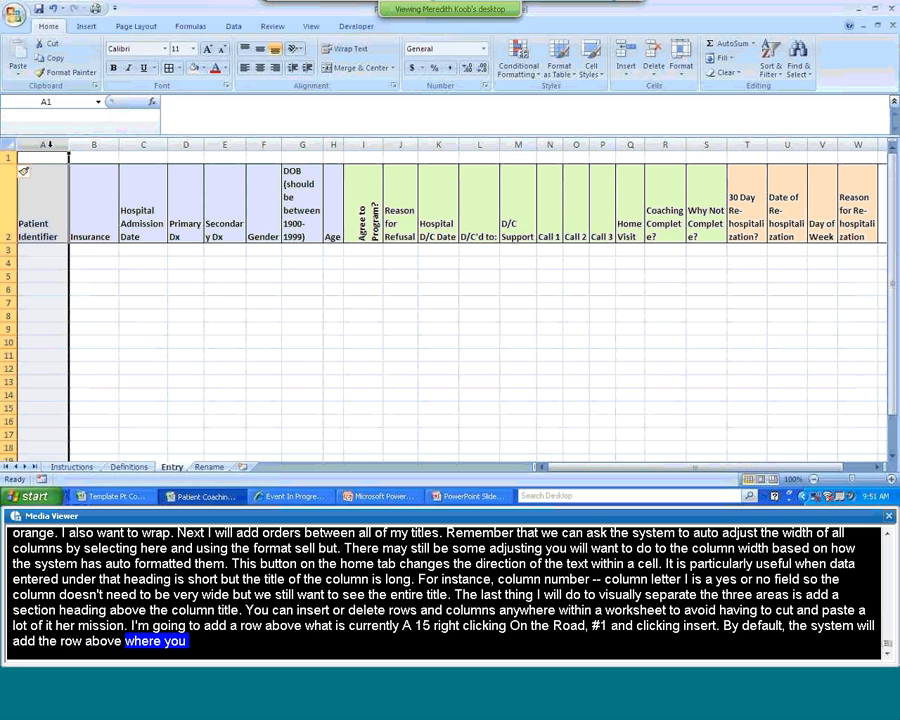
right_click(48, 145)
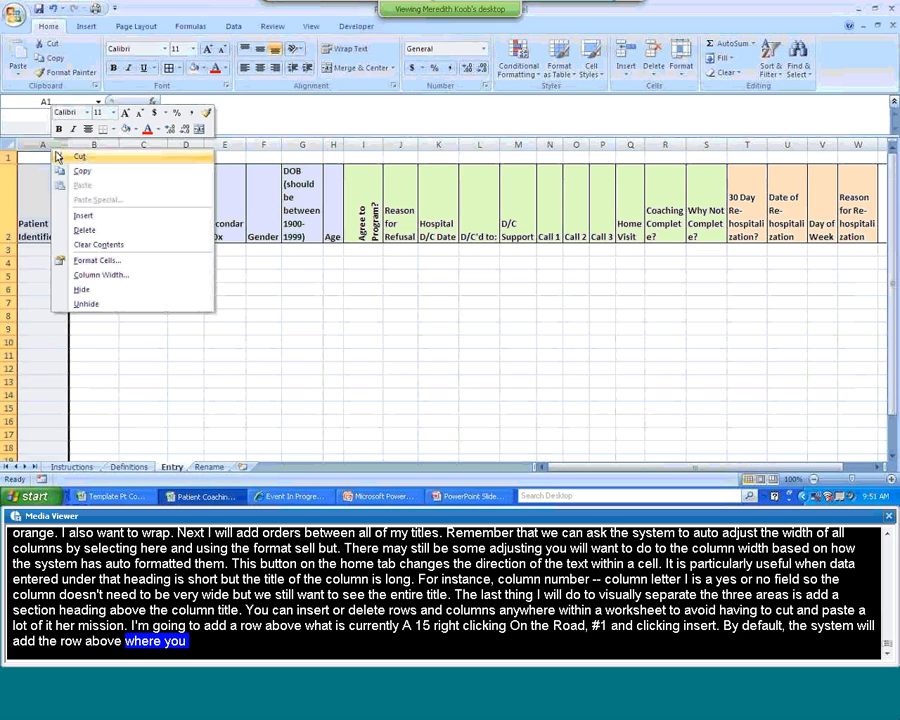
click(83, 217)
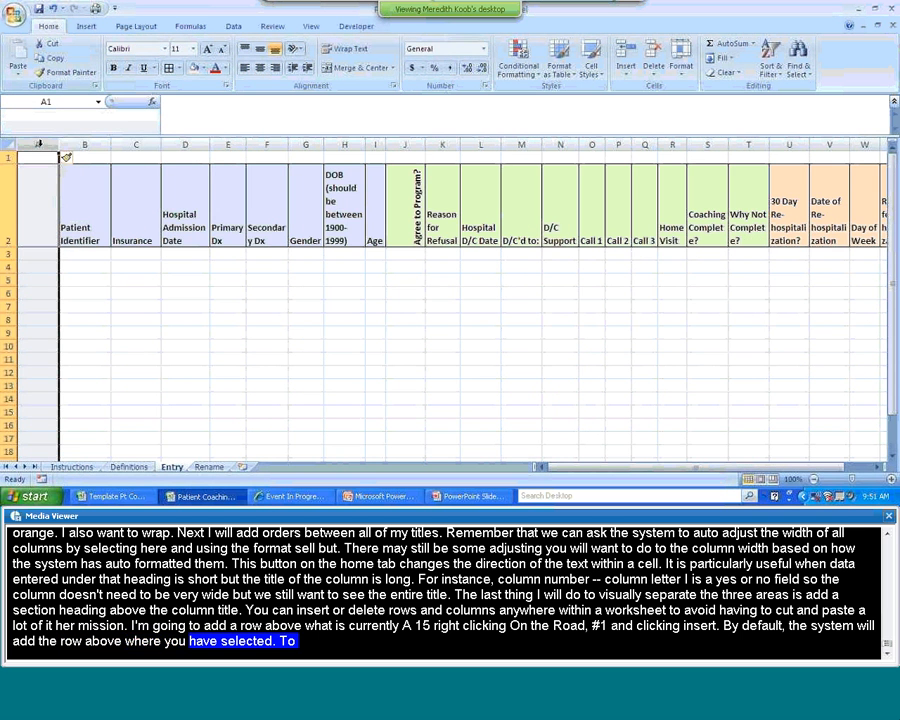
- Delete the blank column A in front of the Patient Identifier column
right_click(38, 145)
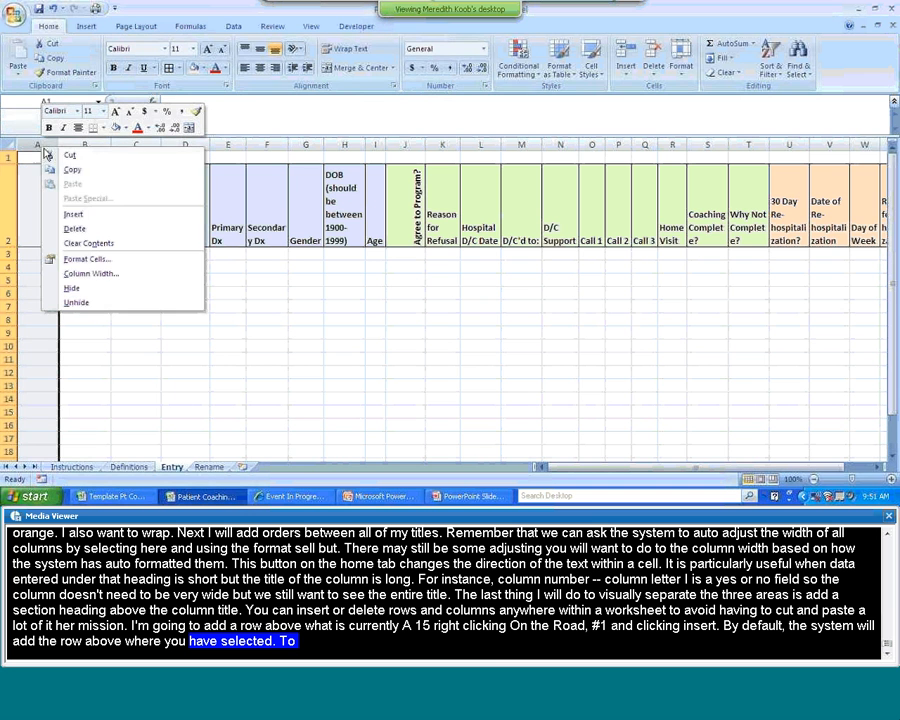
click(74, 230)
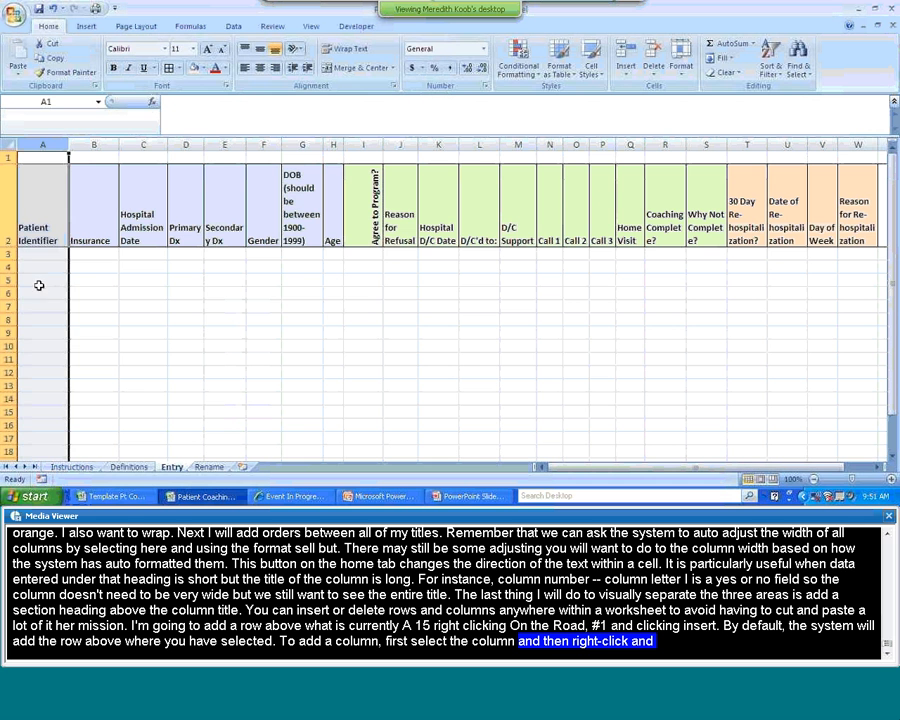
click(182, 279)
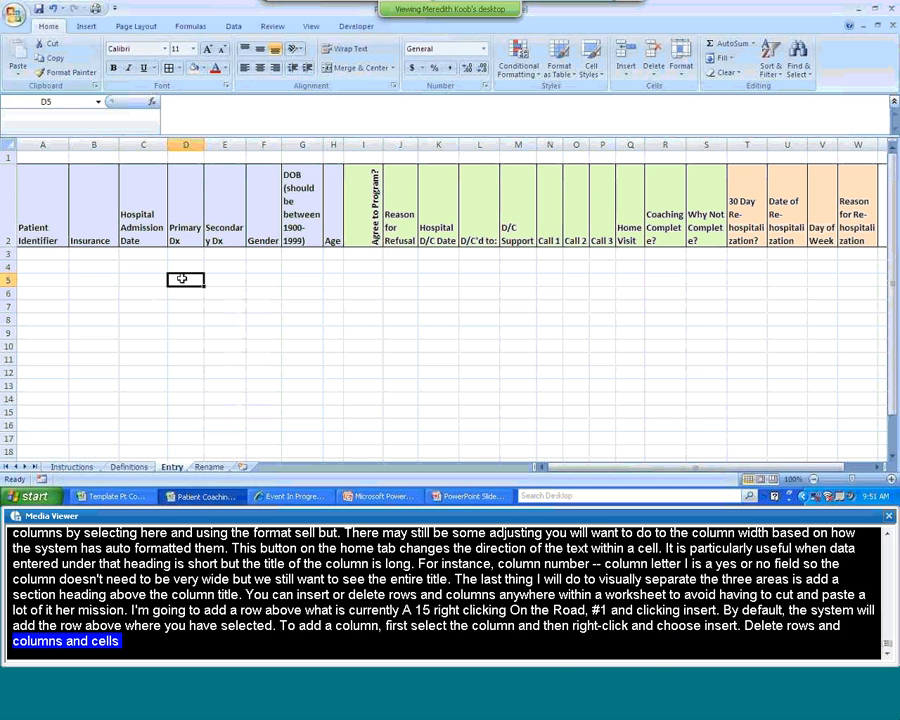
right_click(182, 279)
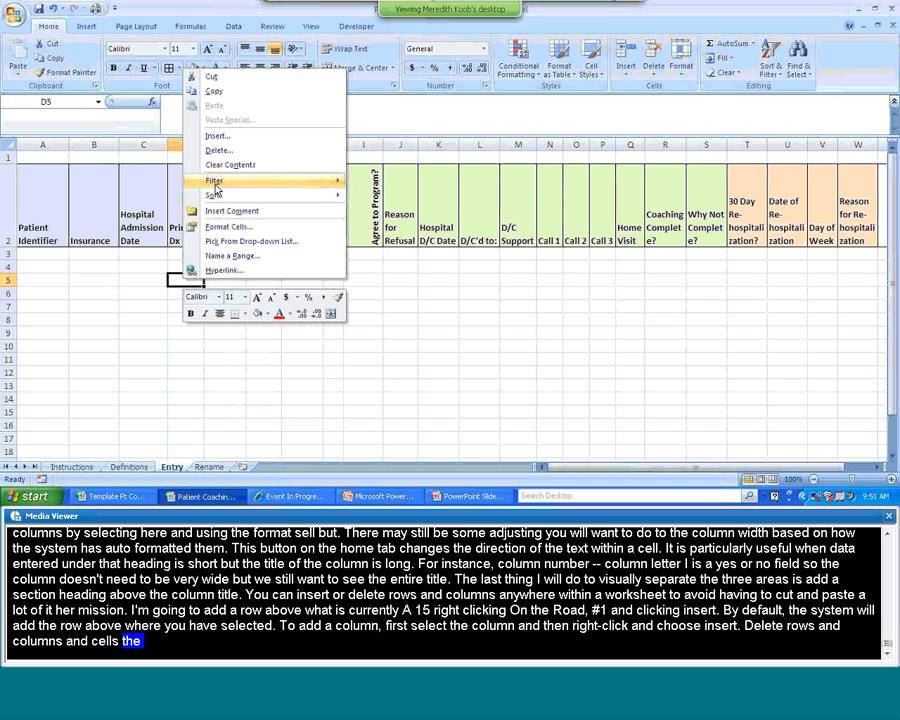
click(218, 137)
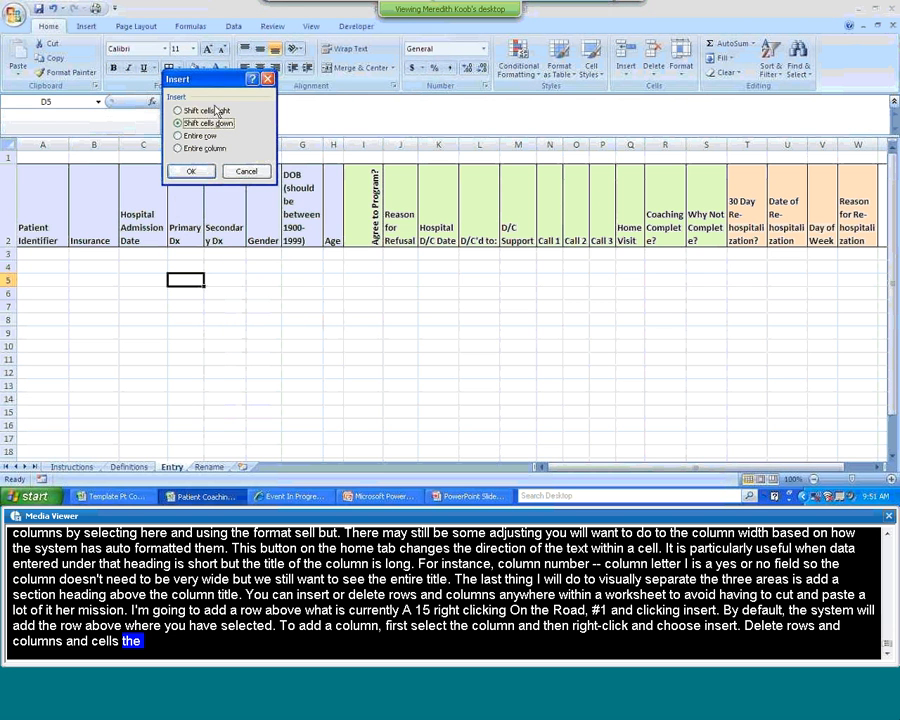
click(245, 171)
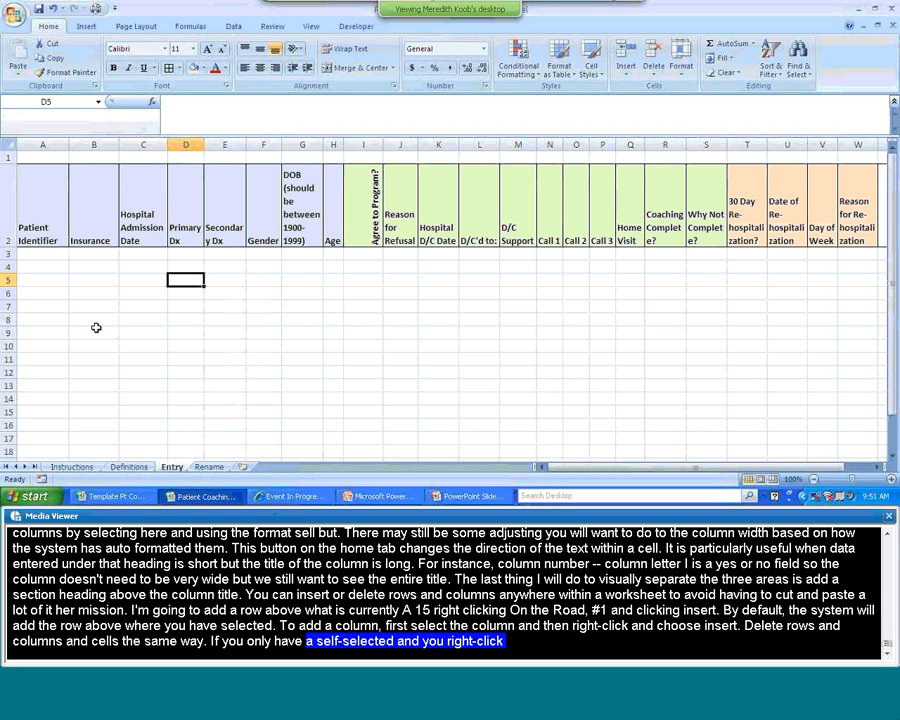
- Merge cells A1 to H1 above the blue headers without centering and fill the merged cell with the matching light blue
drag(57, 156, 330, 160)
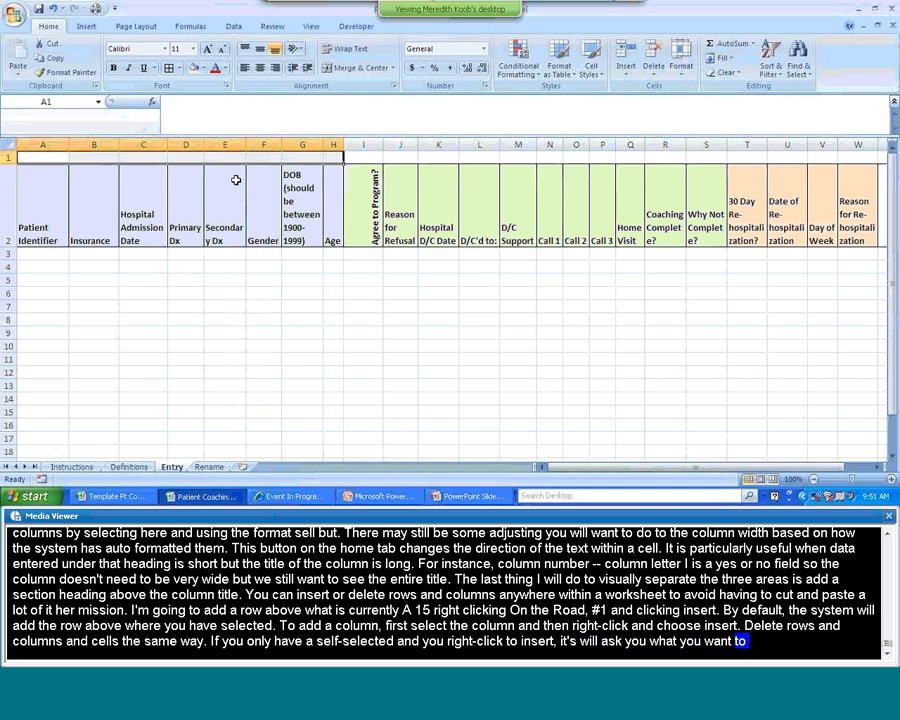
click(393, 67)
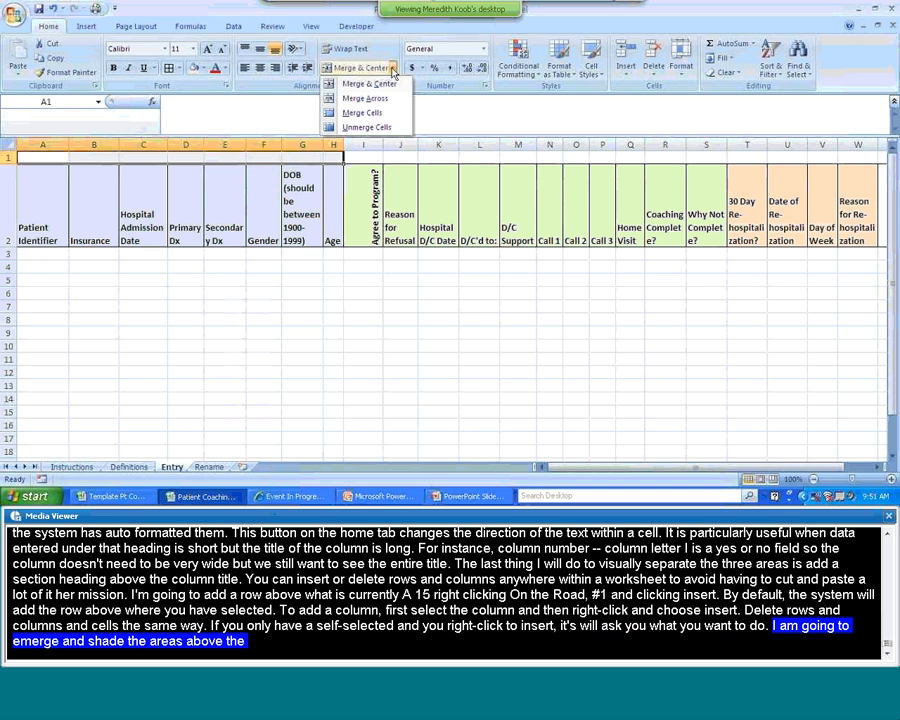
click(362, 113)
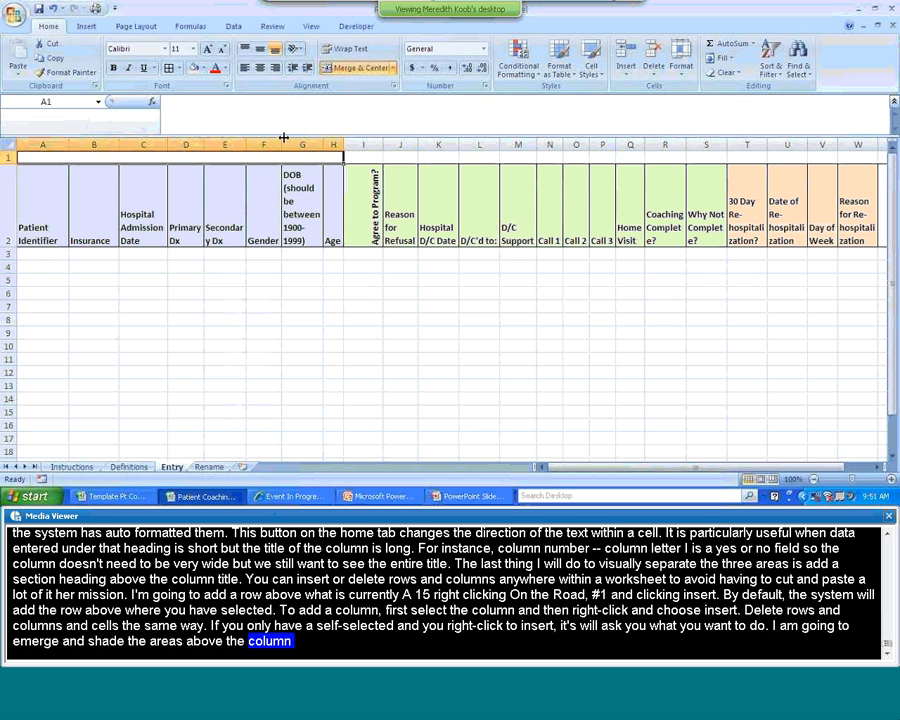
click(203, 68)
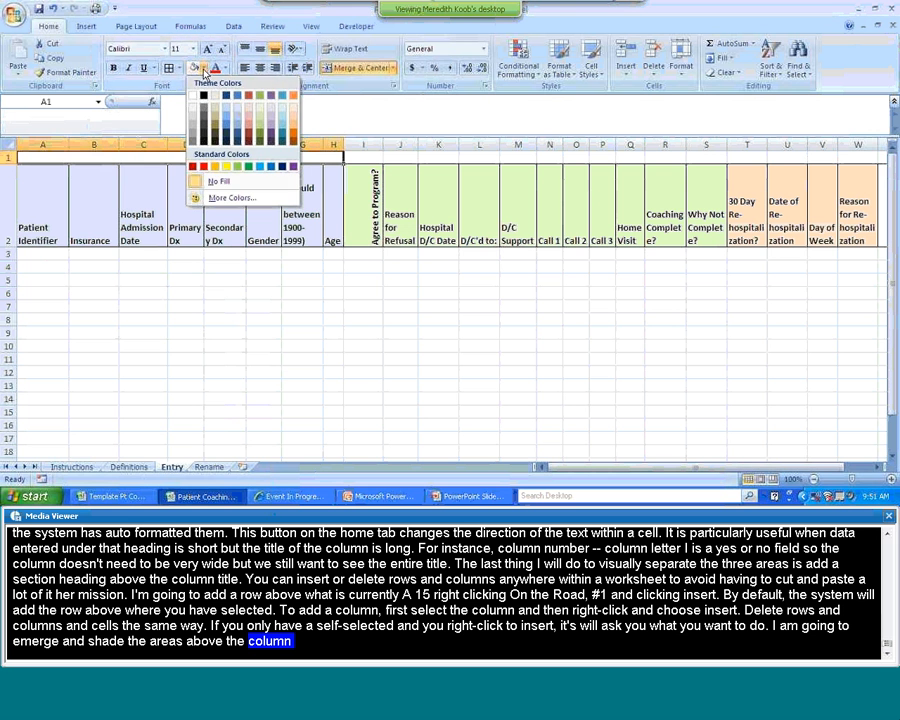
click(237, 112)
- Merge cells I1 to S1 above the green headers and fill the merged cell with the matching light green
mouse_move(357, 156)
mouse_down()
mouse_move(663, 161)
mouse_move(661, 169)
mouse_move(708, 157)
mouse_up()
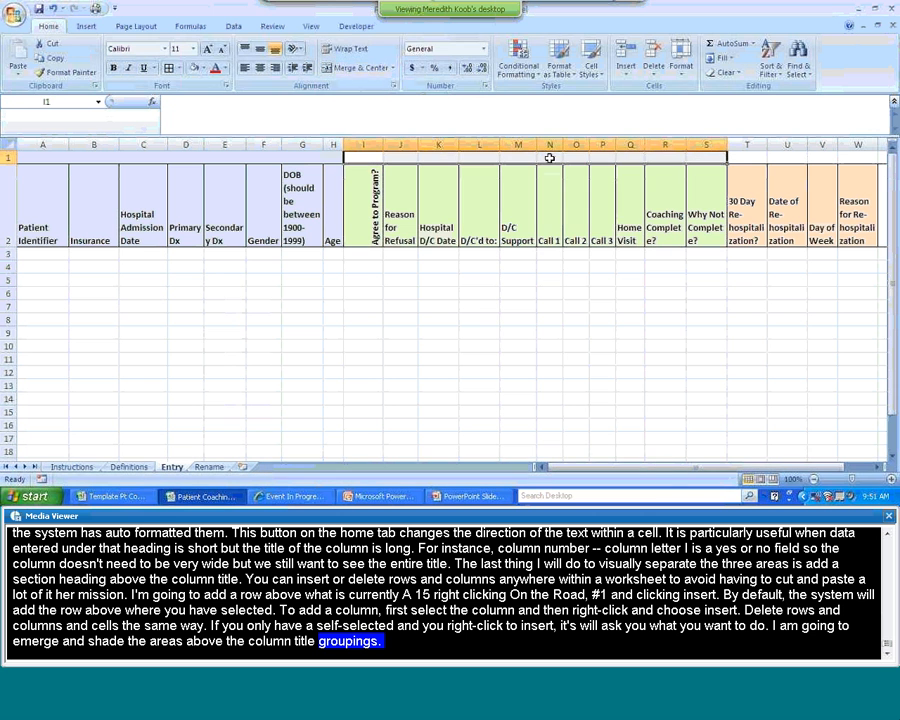
click(393, 68)
click(372, 114)
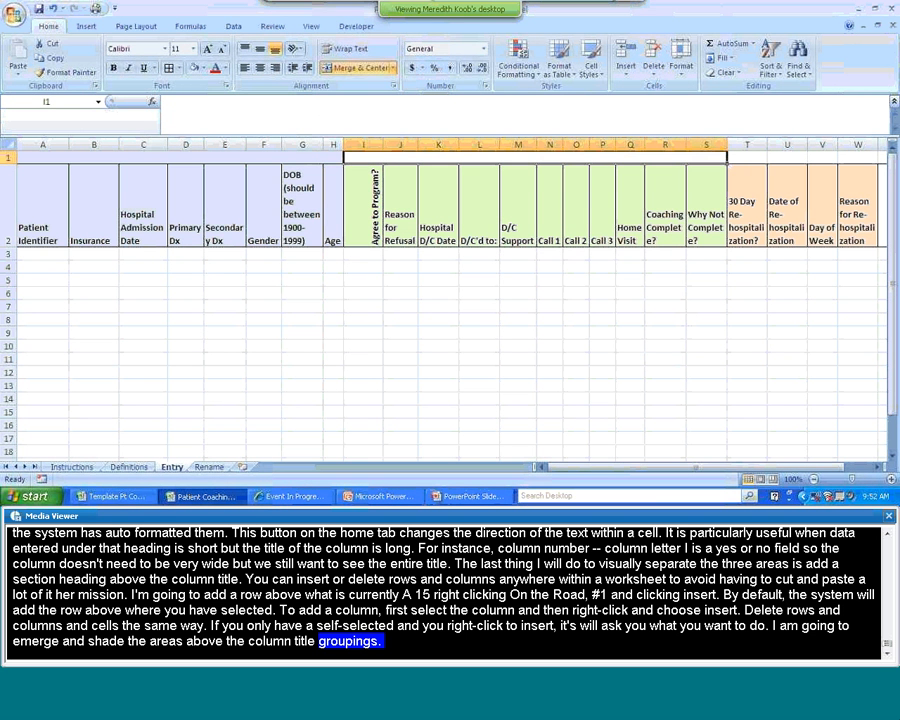
click(203, 68)
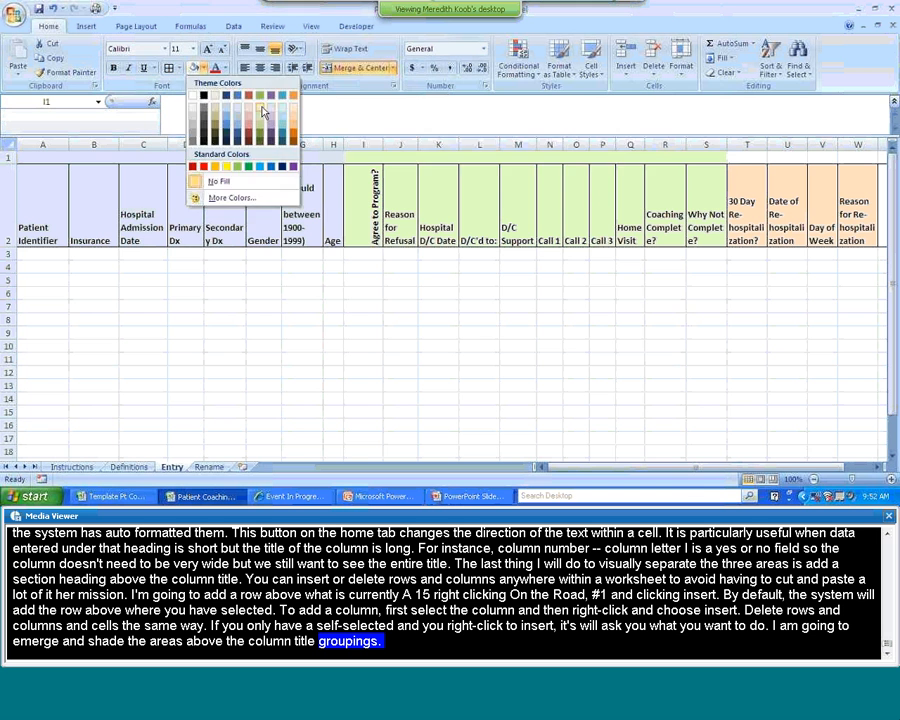
click(262, 106)
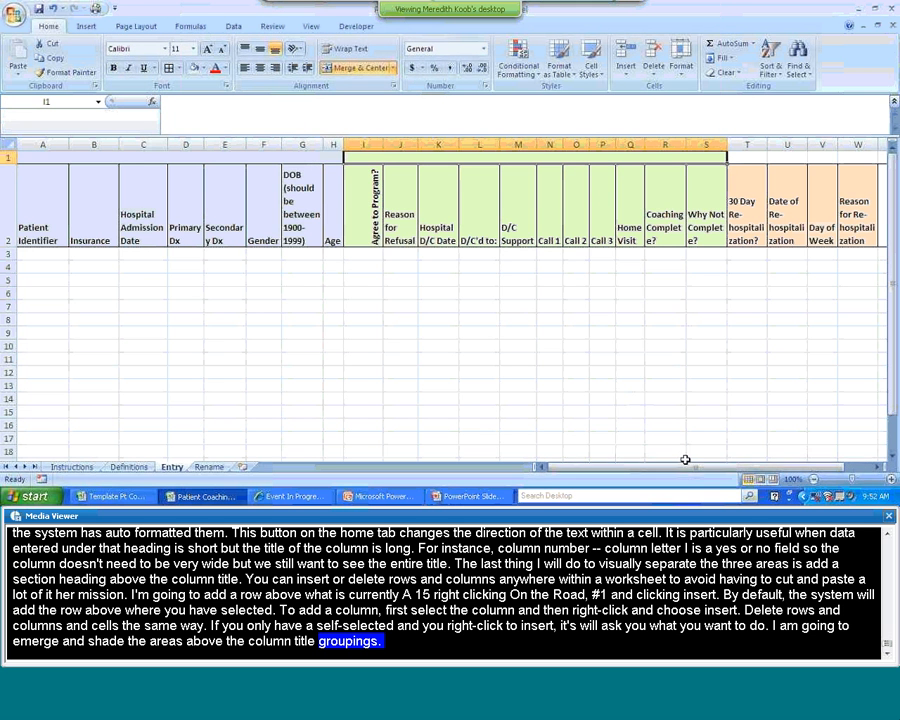
- Merge cells T1 to W1 above the orange headers and fill the merged cell with the matching light orange
drag(691, 468, 728, 471)
drag(645, 157, 746, 159)
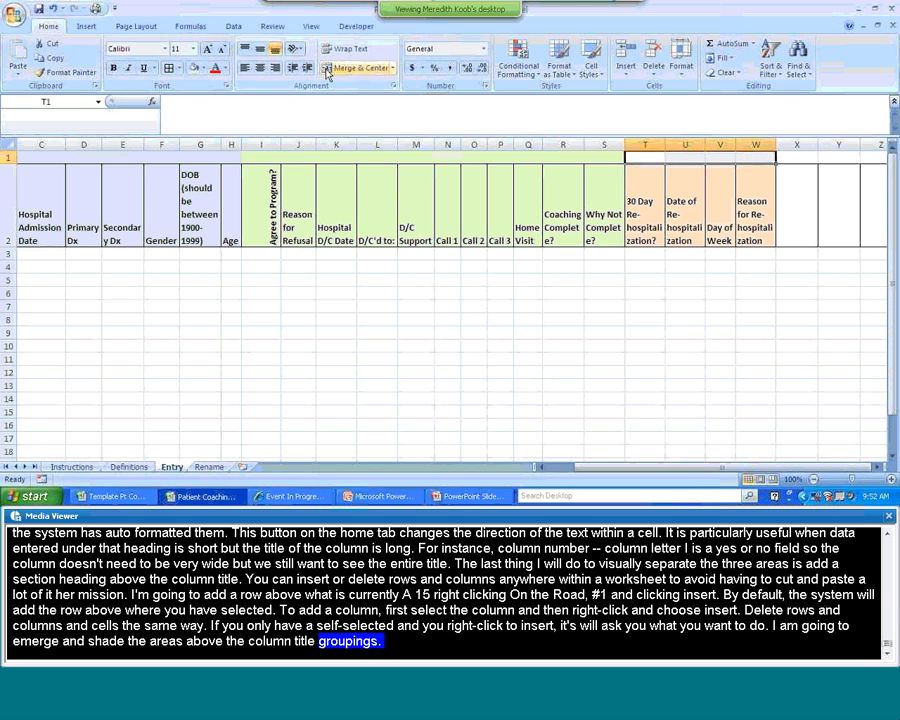
click(393, 68)
click(374, 115)
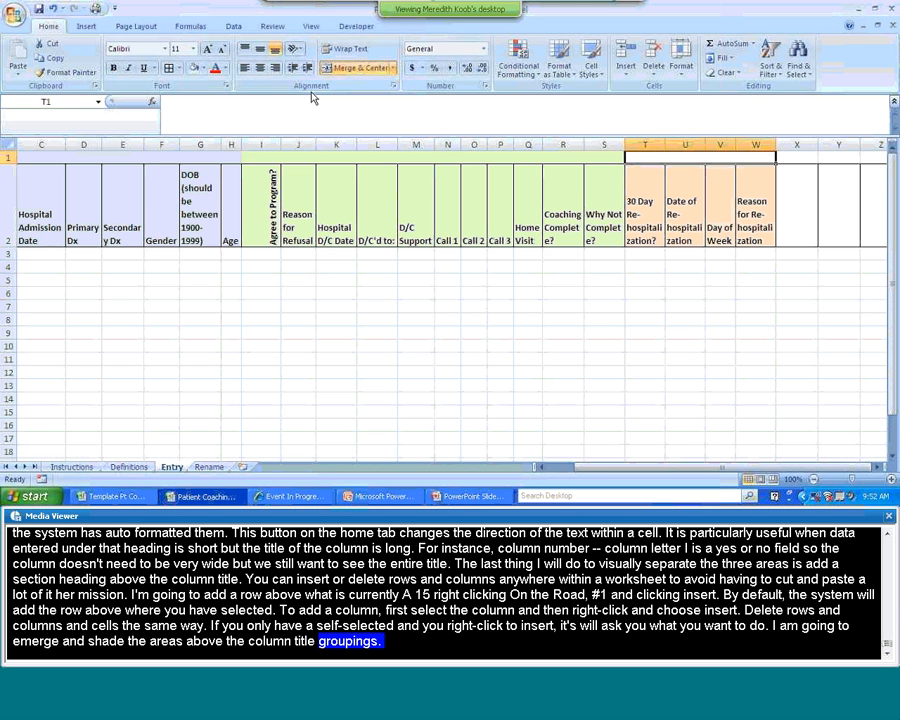
click(204, 68)
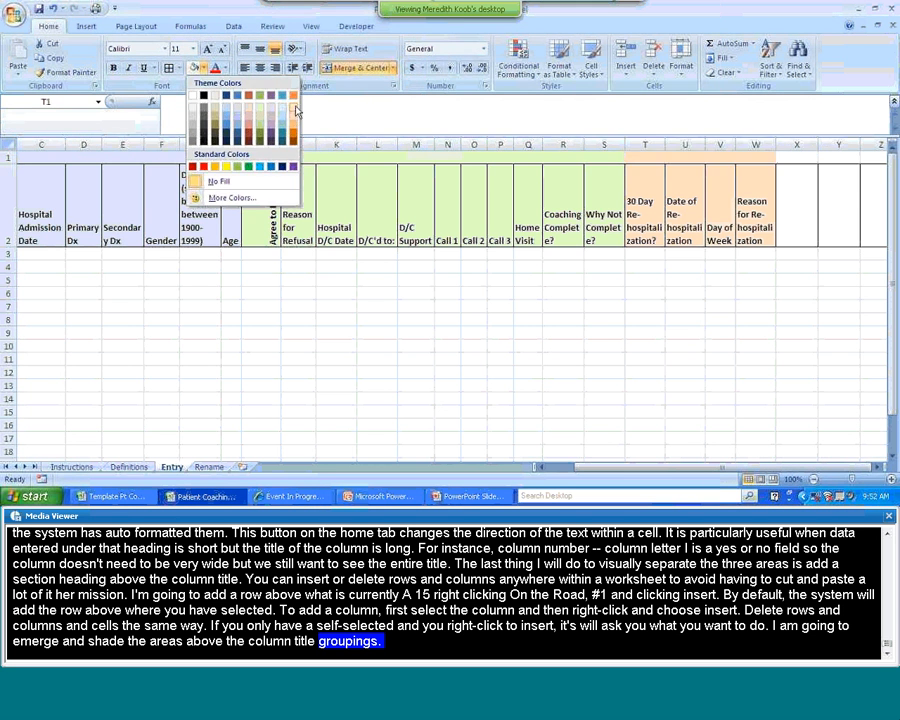
key(Escape)
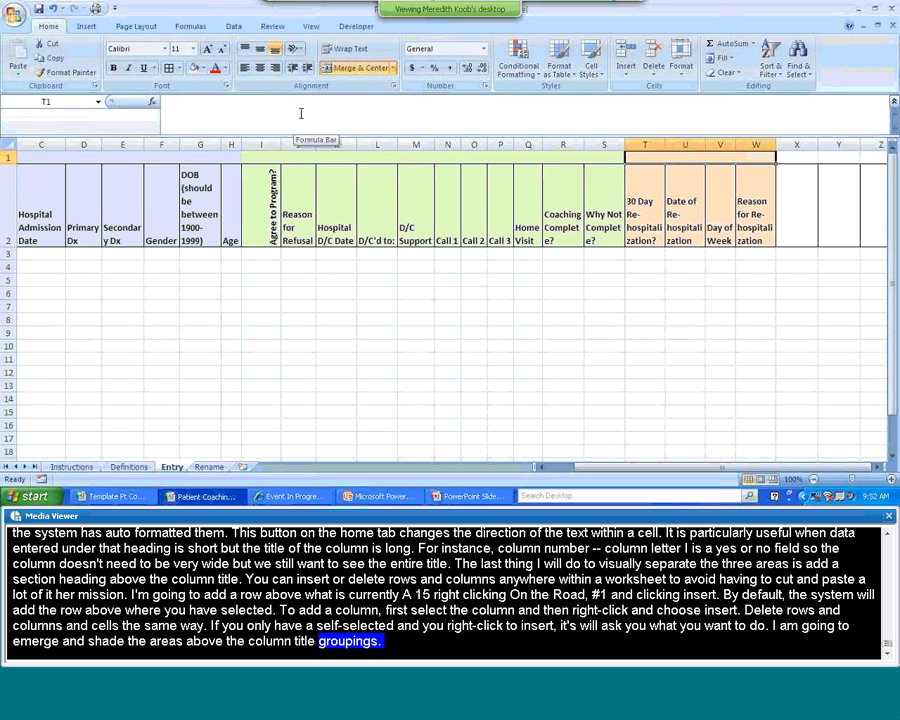
- Enter the section heading Demographics in the merged blue cell A1 and Coaching in the merged green cell I1
click(108, 158)
click(196, 107)
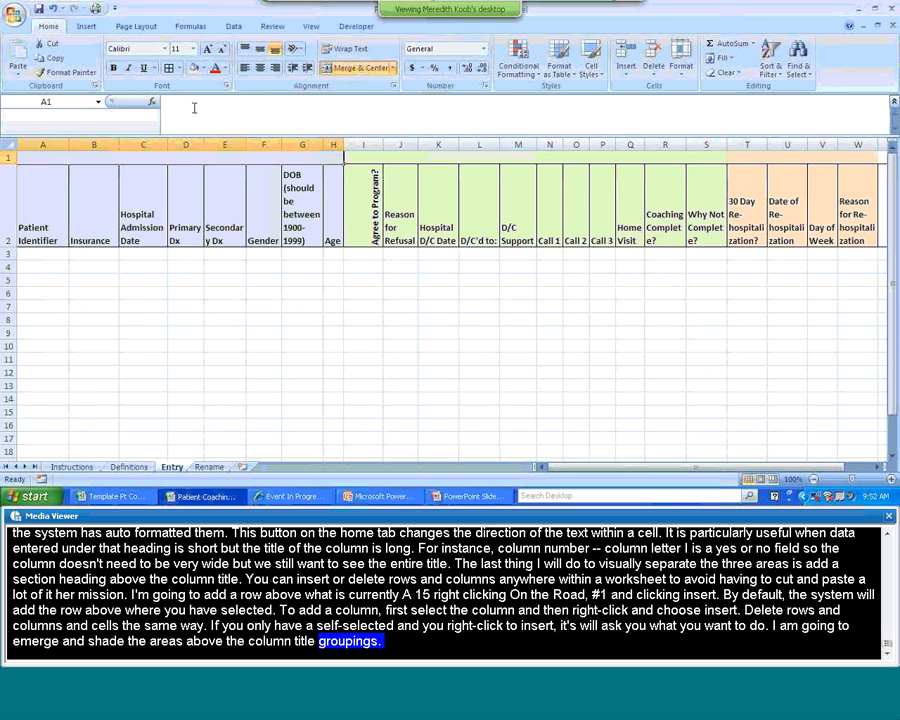
text(Demog)
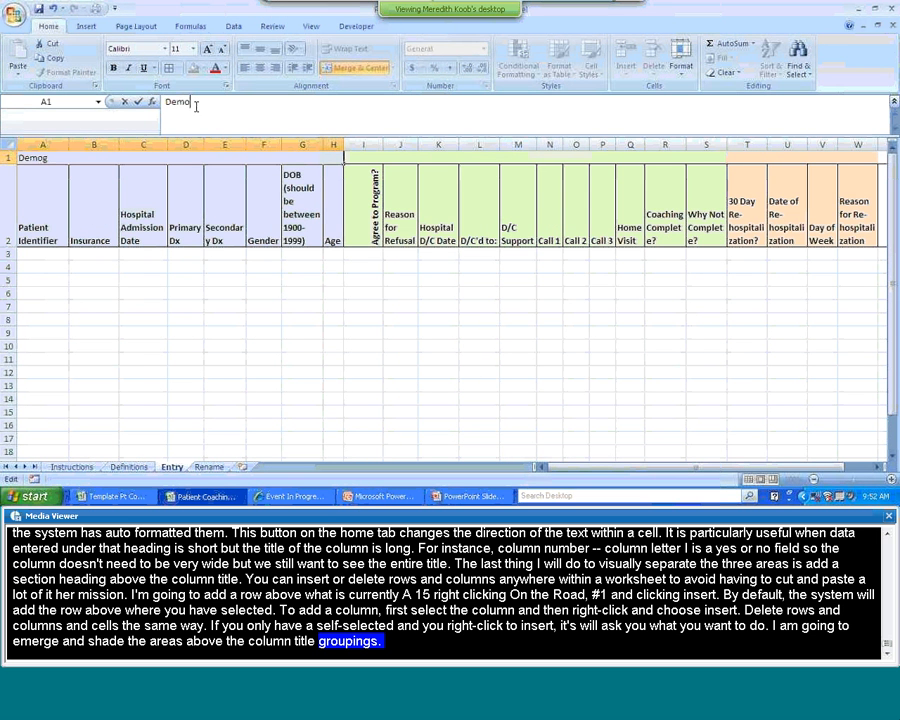
text(raphics)
key(Tab)
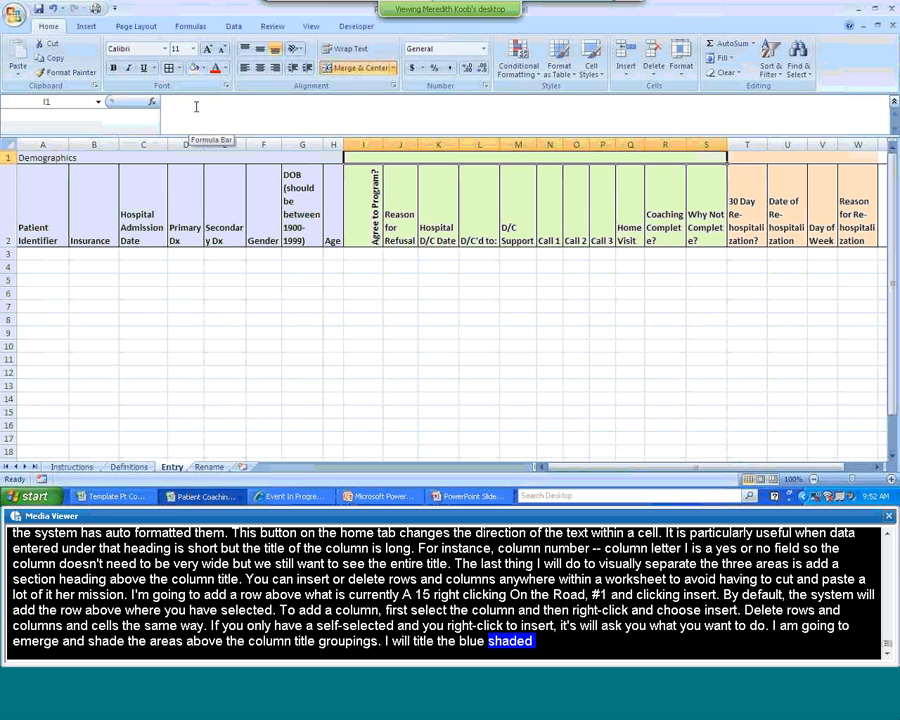
text(Coaching)
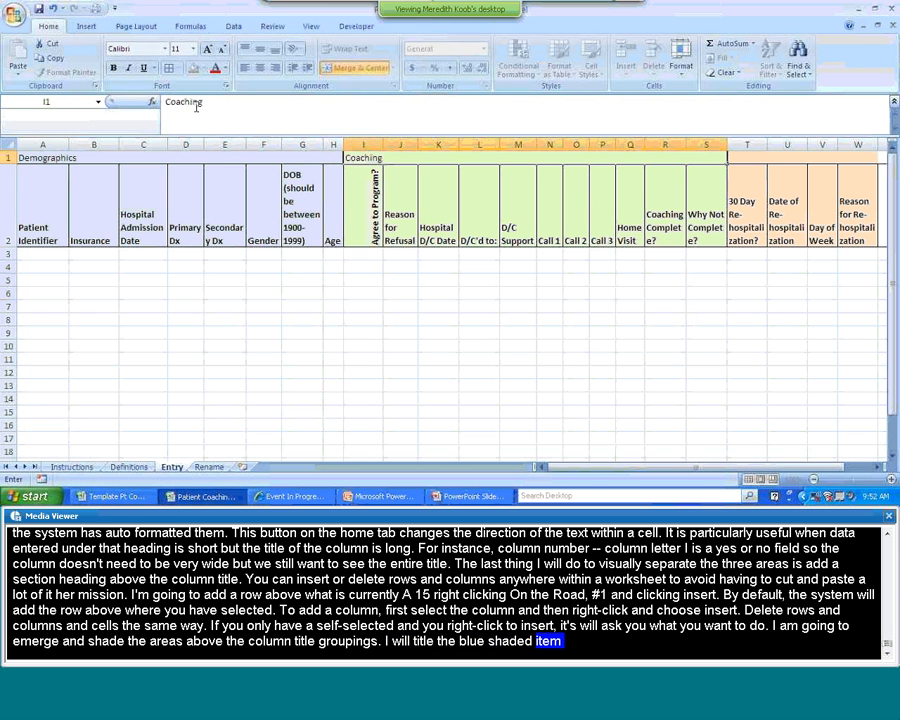
key(Tab)
- Enter the section heading 30 Day Re-hospitalizations in the merged orange cell T1
text(30)
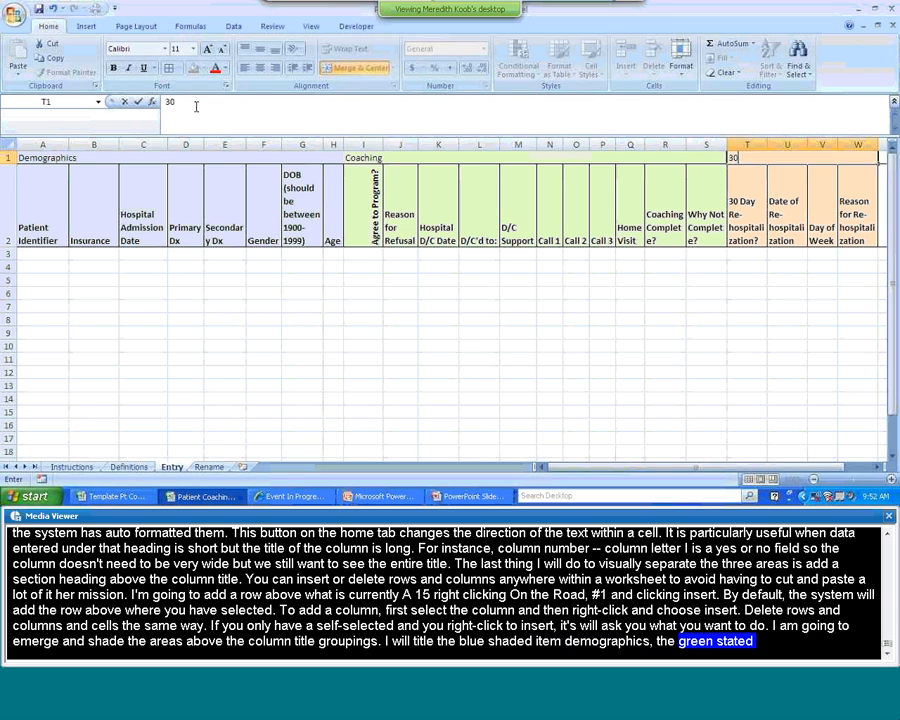
text( Day Re)
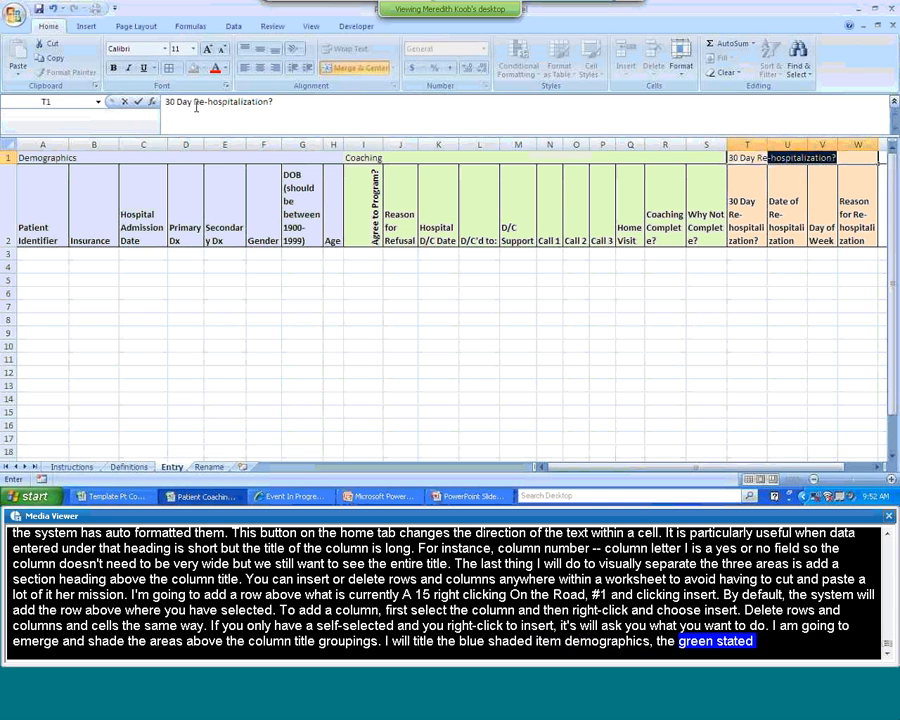
text(-hospital)
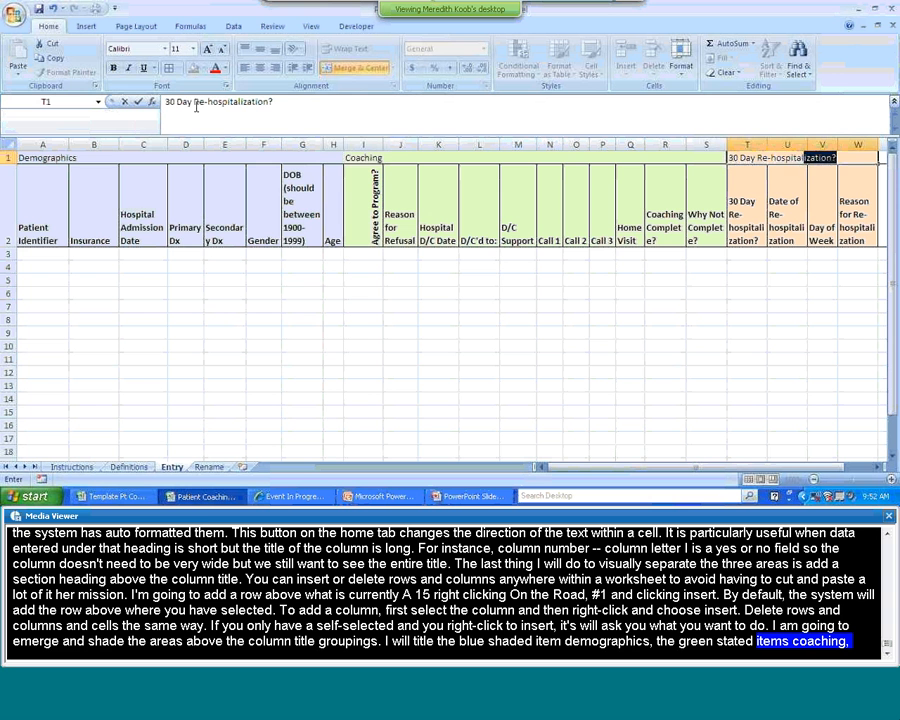
text(izations)
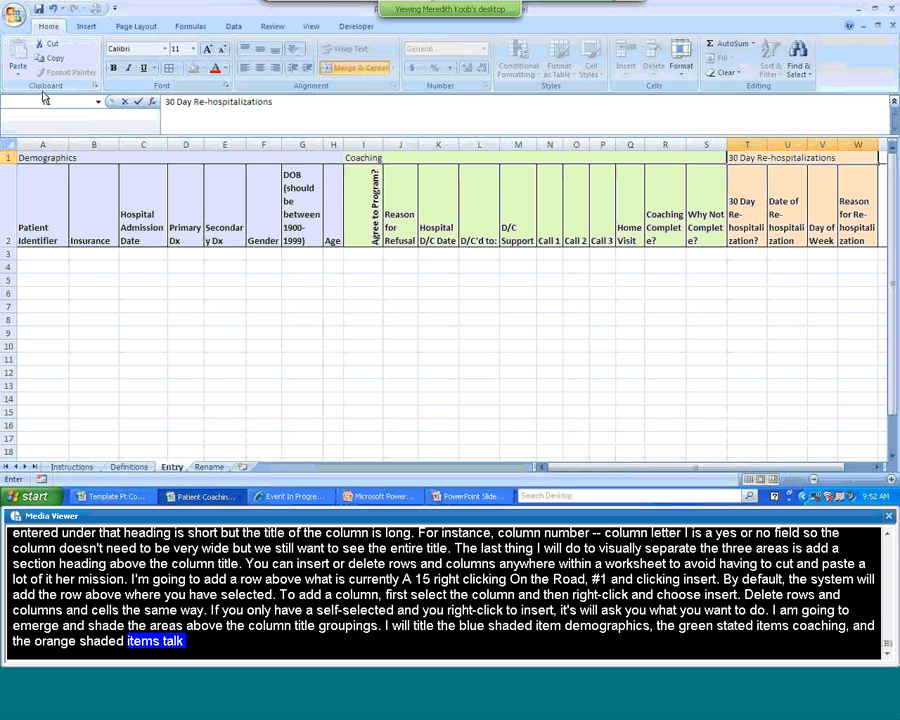
- Center and bold the section headings across row 1
click(8, 157)
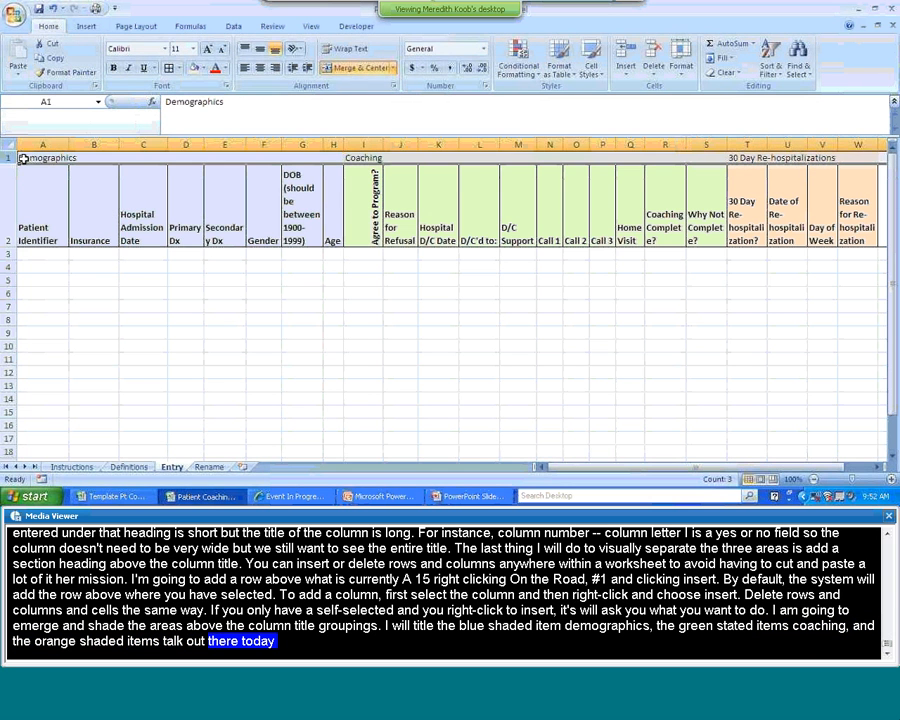
click(258, 70)
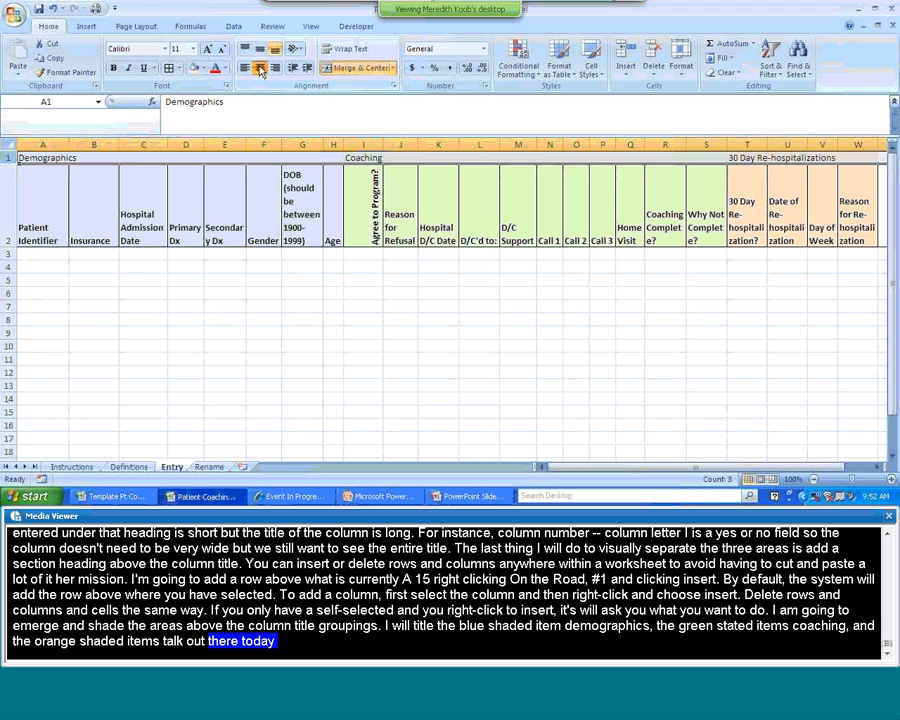
click(114, 70)
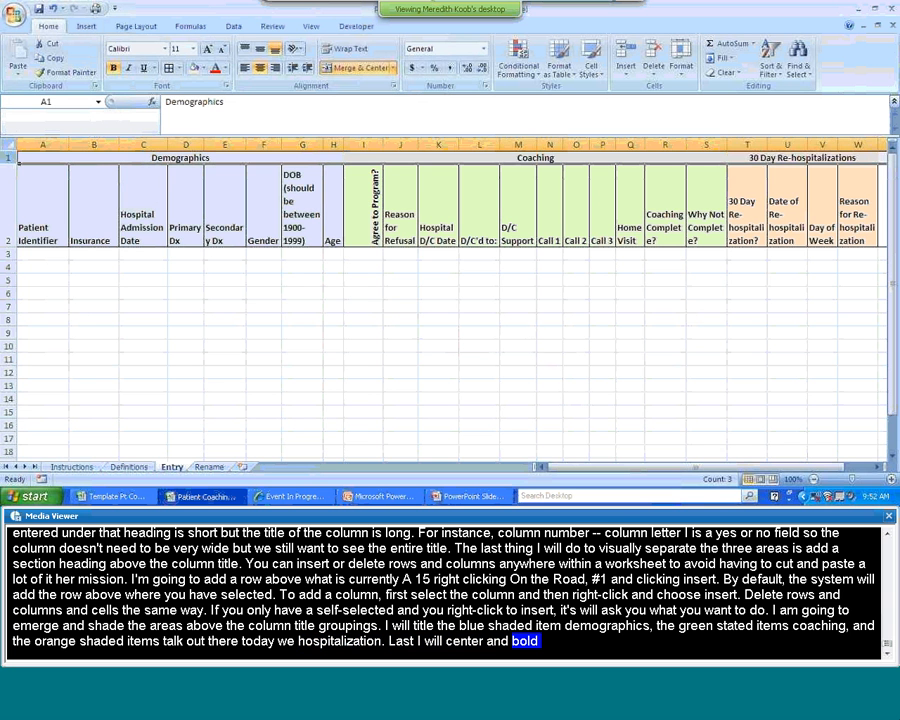
drag(849, 479, 863, 480)
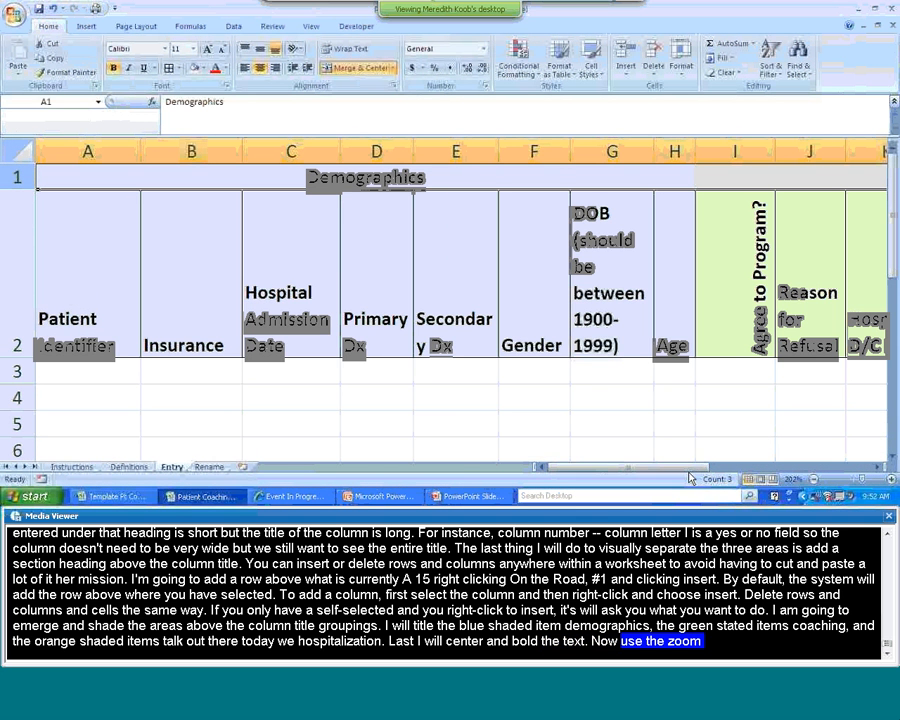
drag(866, 480, 851, 484)
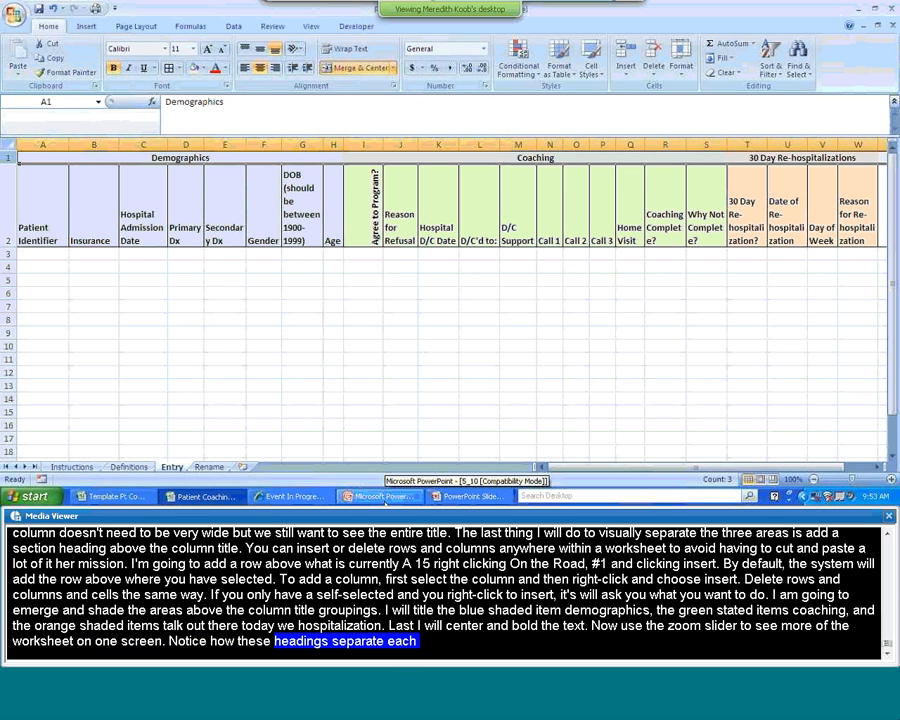
- Switch to the PowerPoint slide show and advance from the Session 5 Learning Objectives slide to the Additional Resources slide
key(alt+Tab)
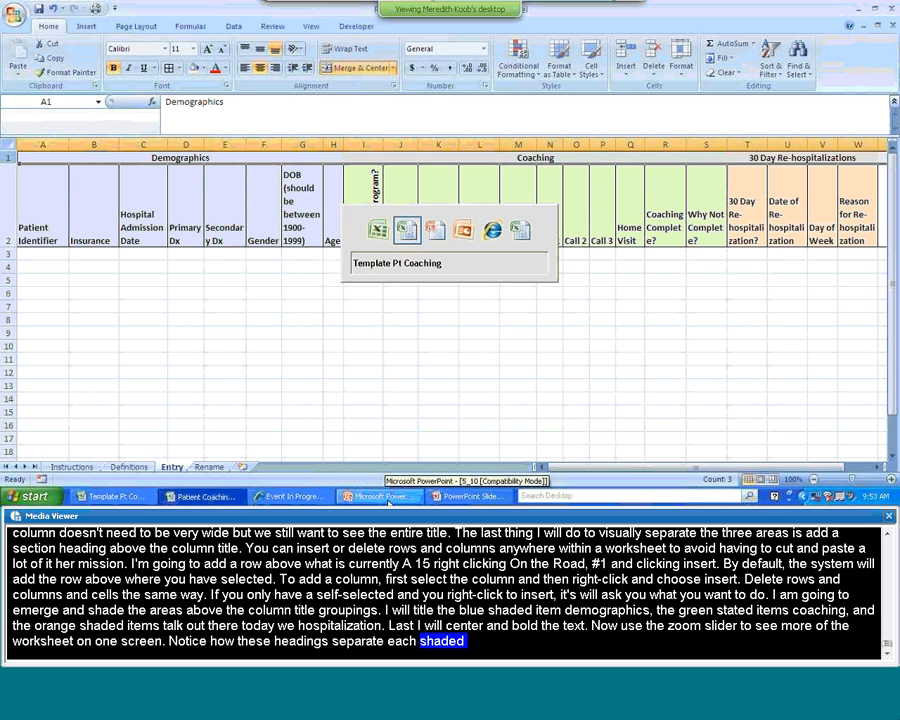
key(alt+Tab)
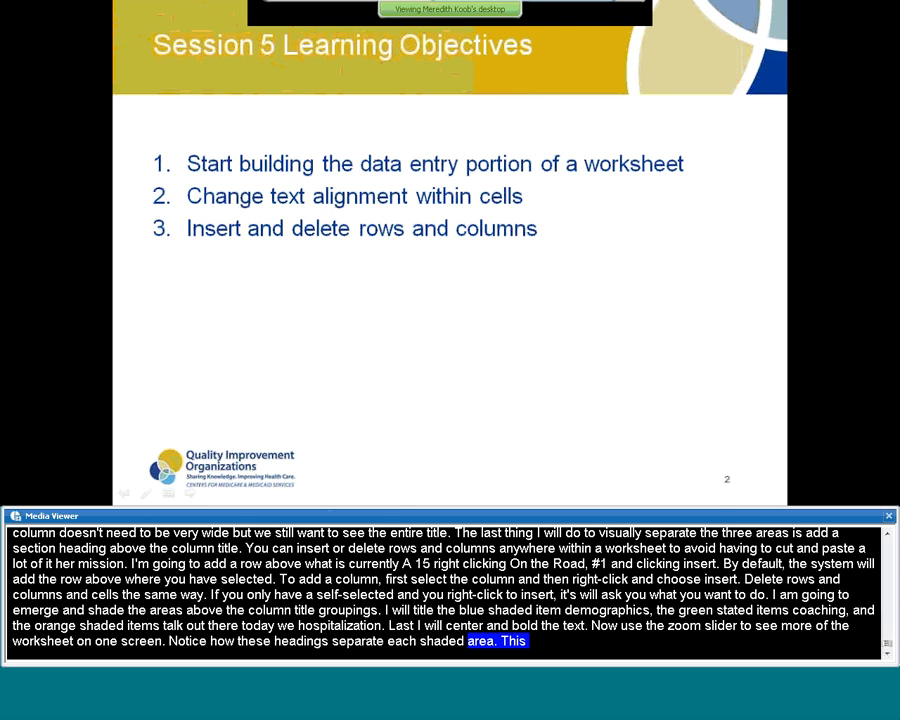
click(390, 497)
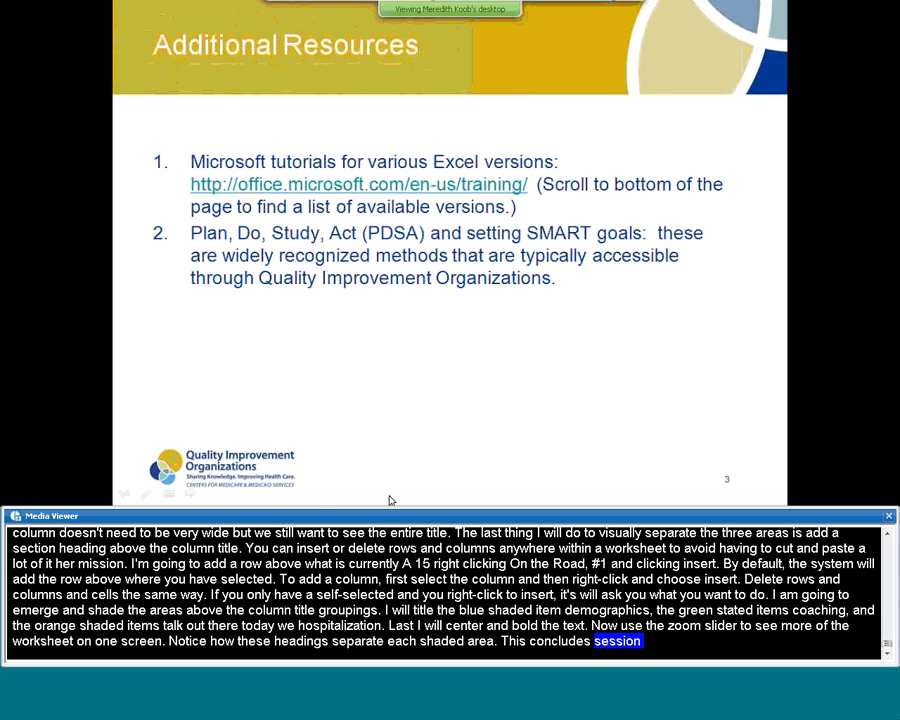